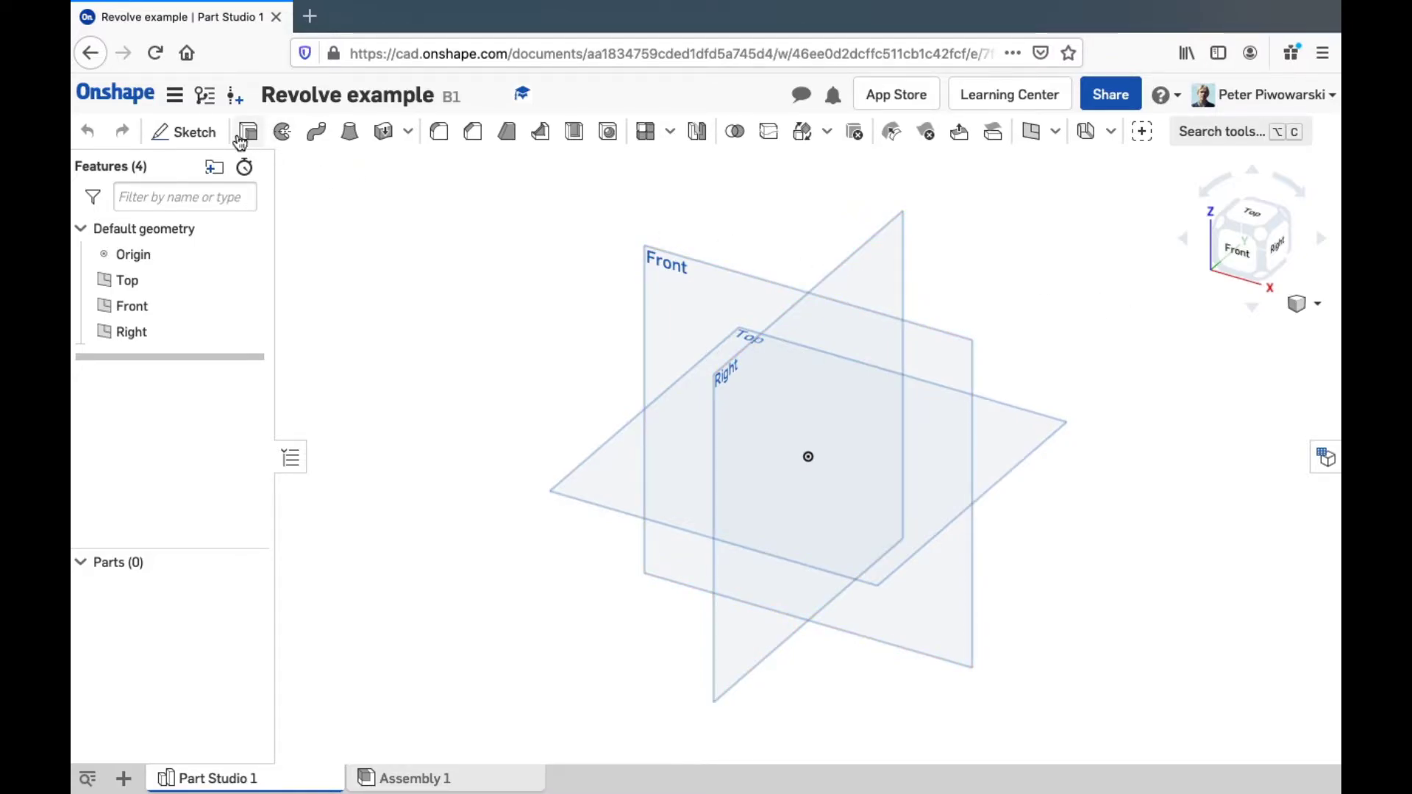
- On the Front plane, viewed normal, draw a closed right triangle starting at the origin
left_click(183, 133)
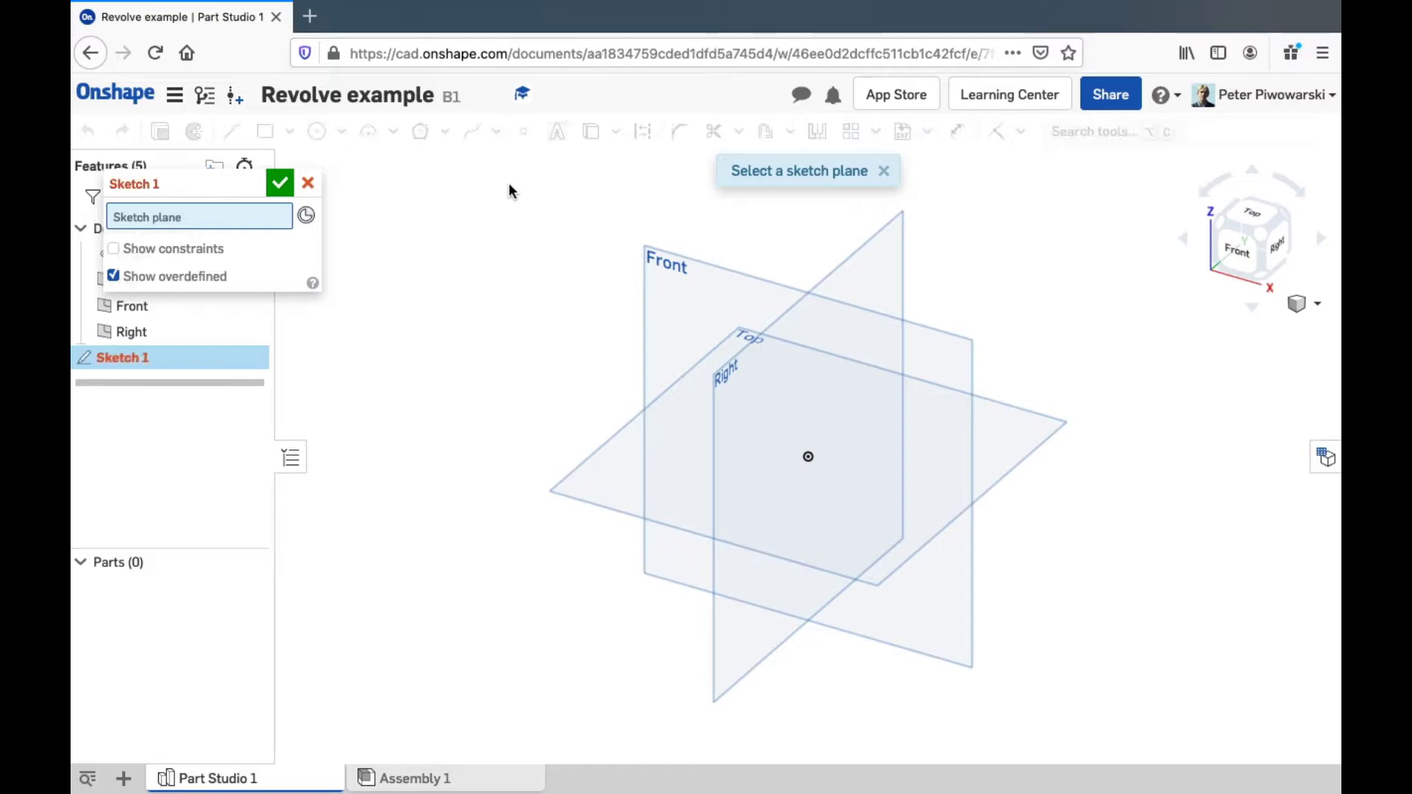
left_click(681, 309)
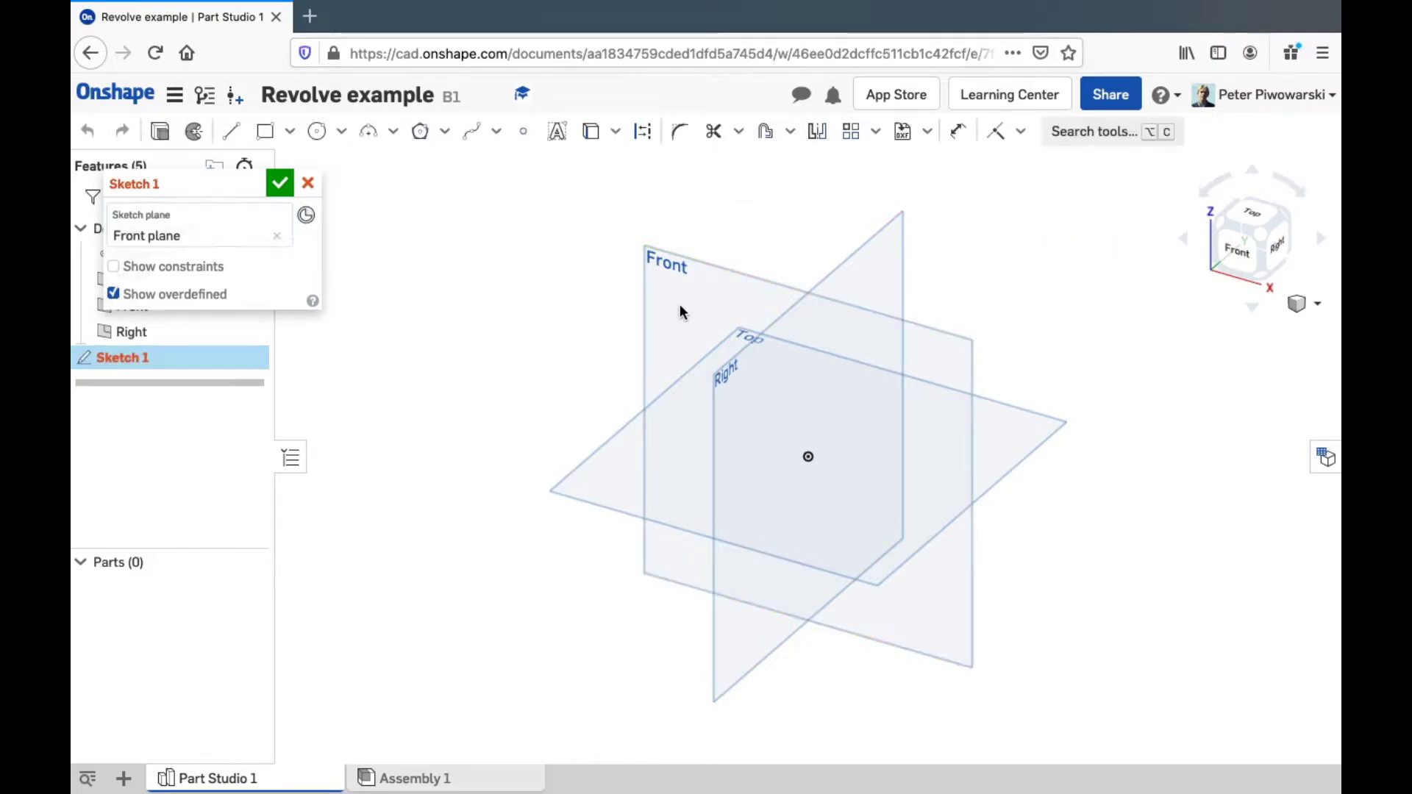
left_click(1254, 256)
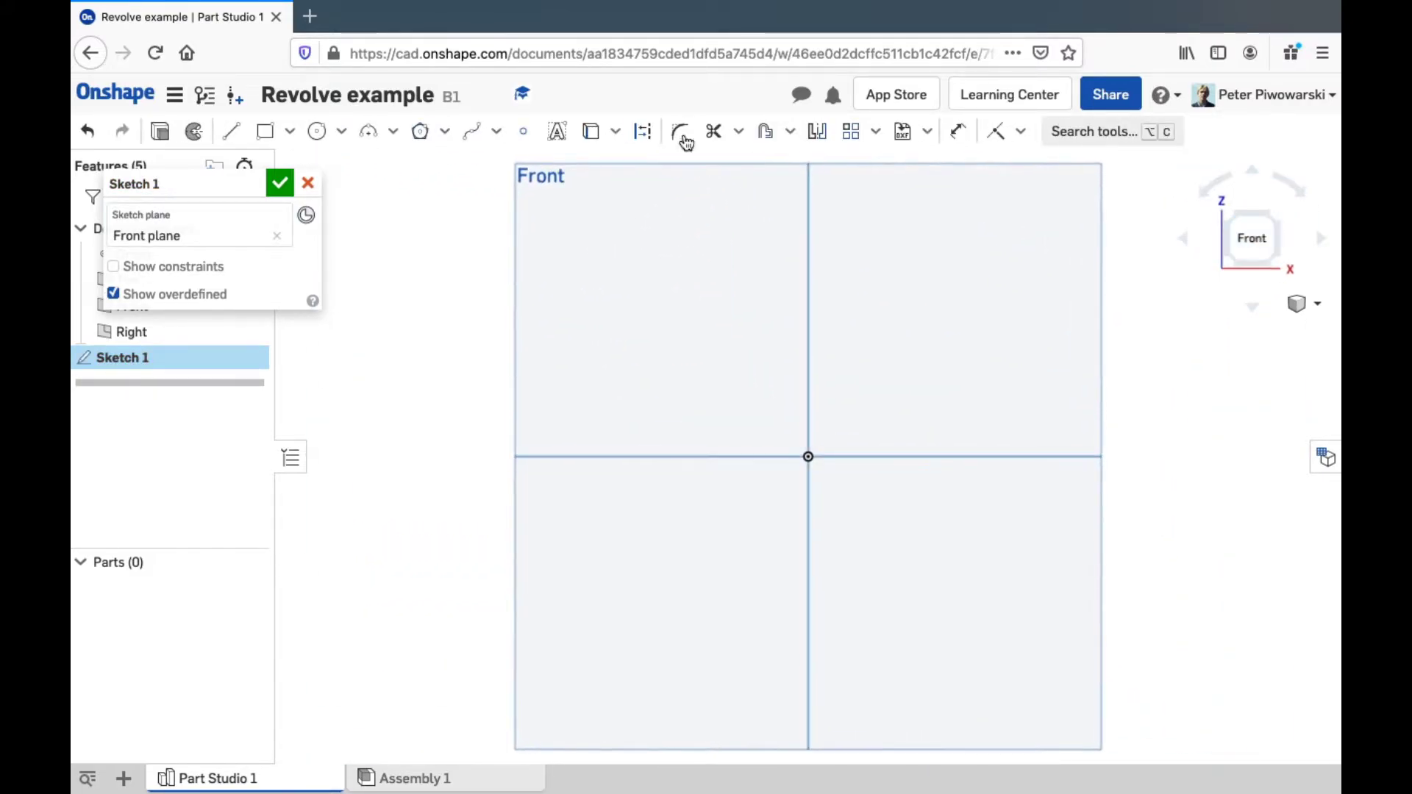
left_click(234, 134)
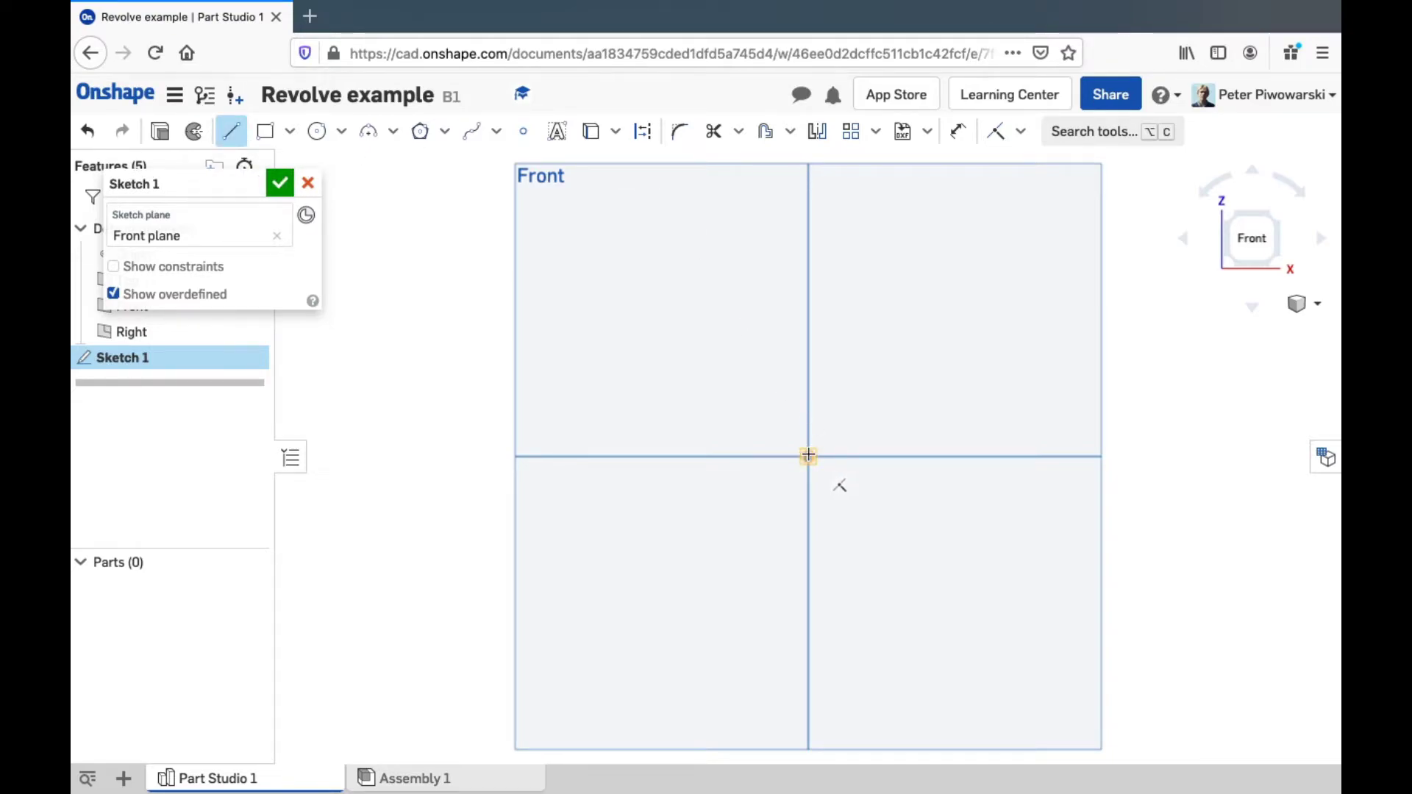
mouse_move(808, 455)
left_mouse_down()
mouse_move(845, 346)
mouse_move(838, 253)
left_mouse_up()
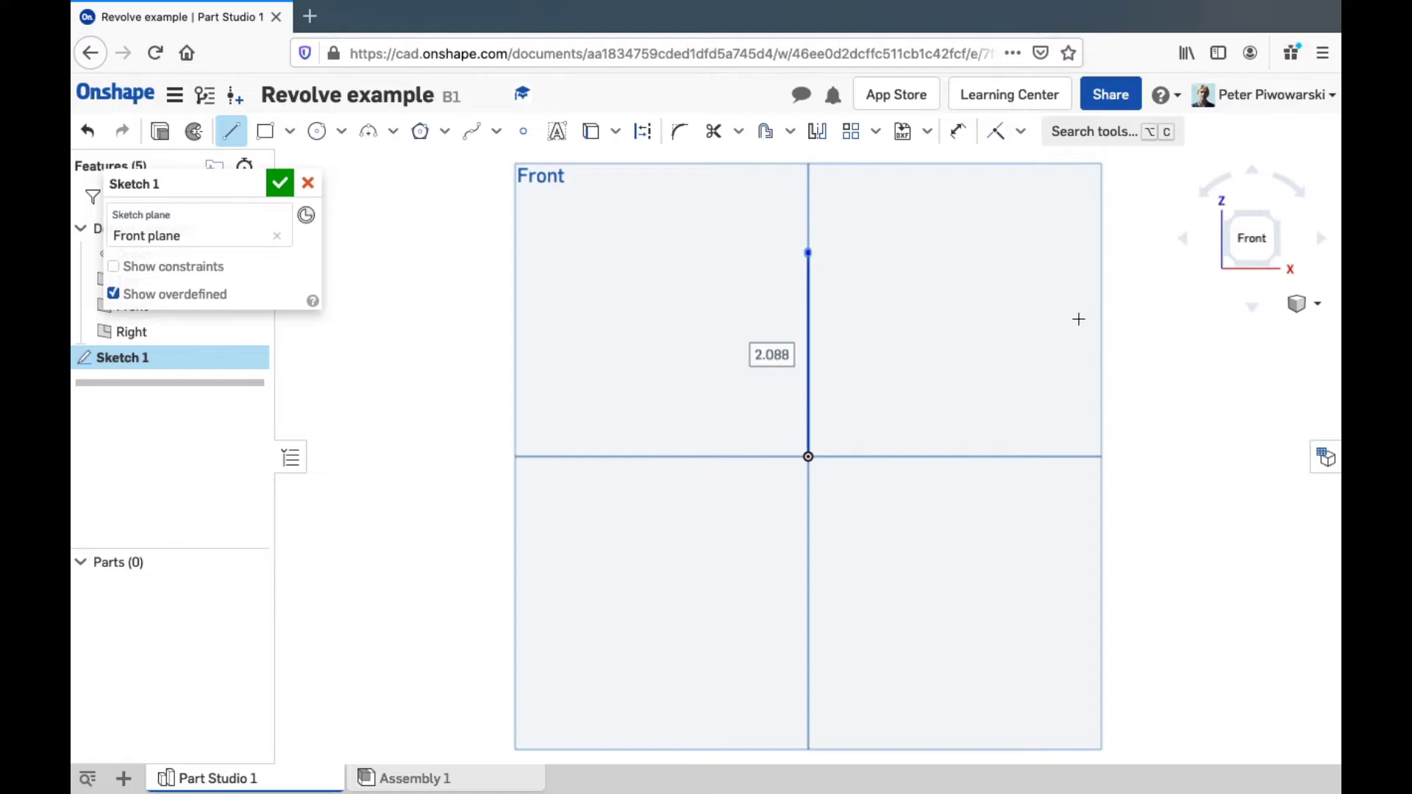
left_click(932, 456)
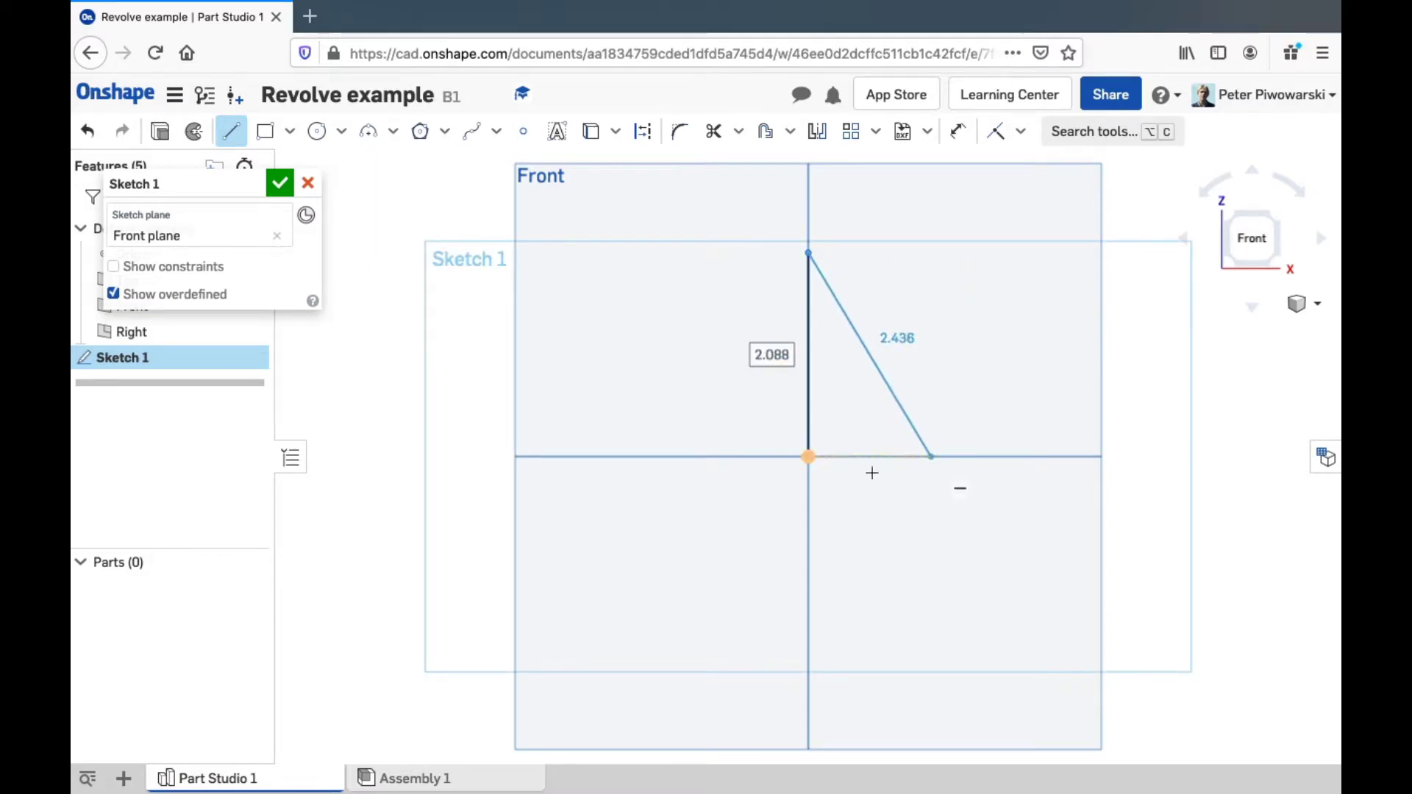
left_click(808, 457)
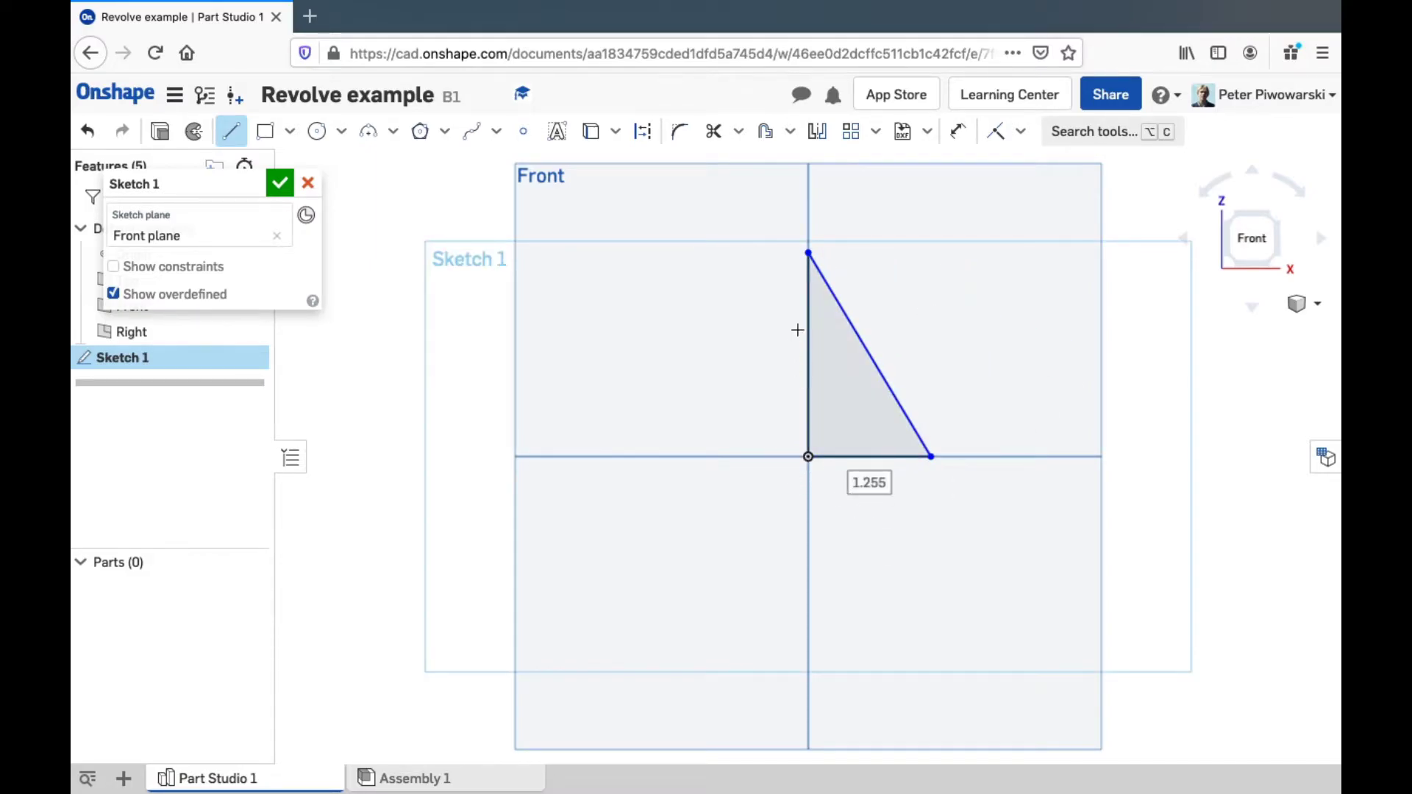
- Dimension the triangle's base to 3 and its vertical leg to 4
left_click(956, 134)
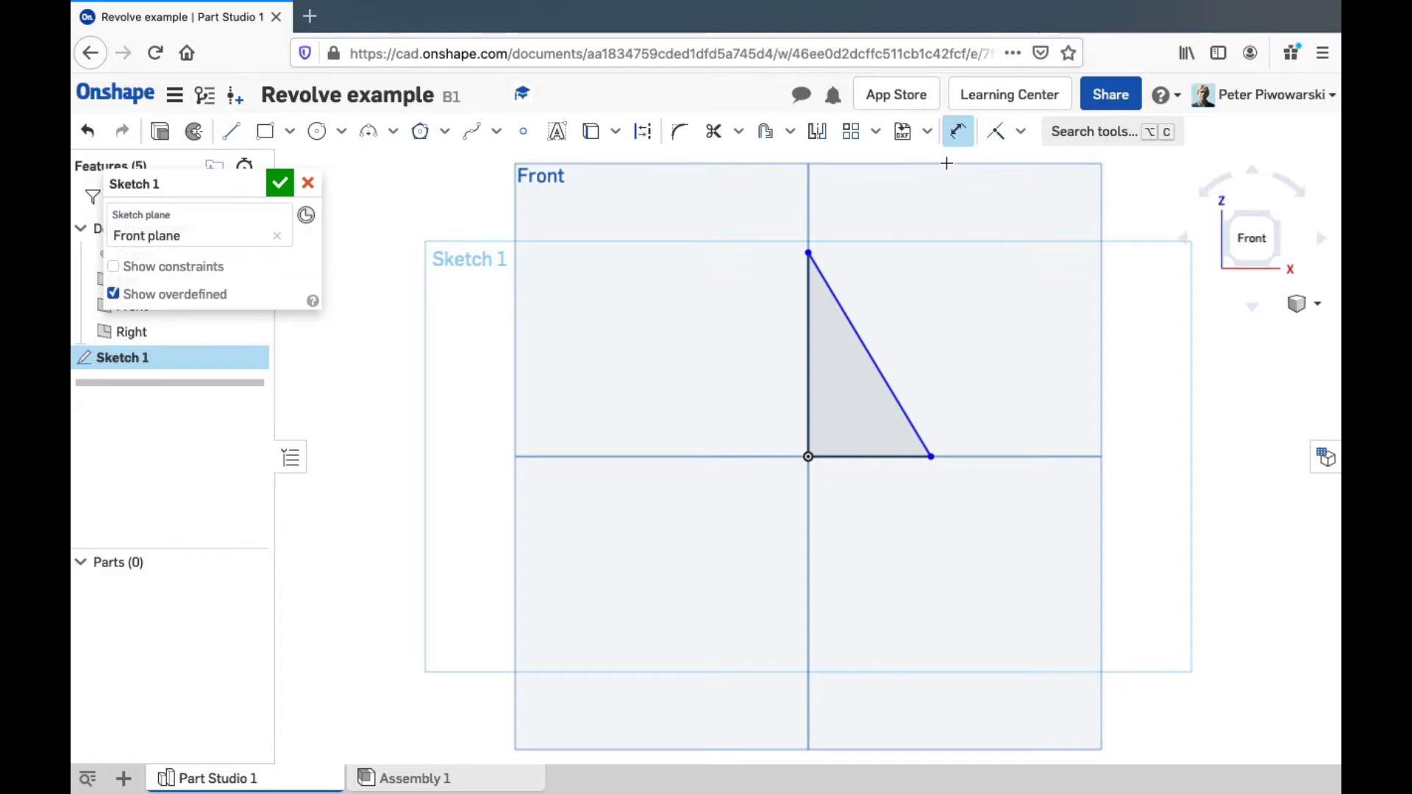
left_click(894, 457)
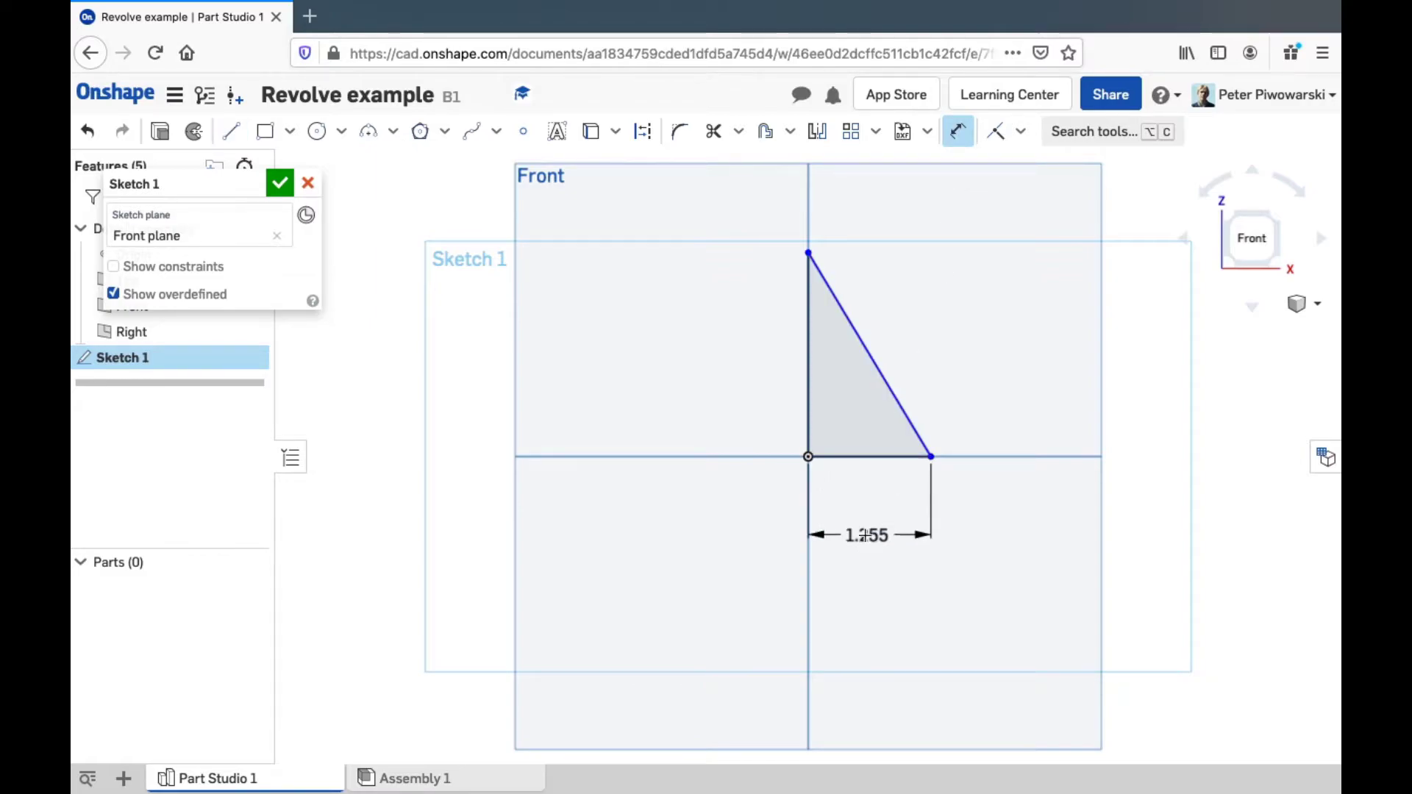
left_click(866, 535)
key("Return")
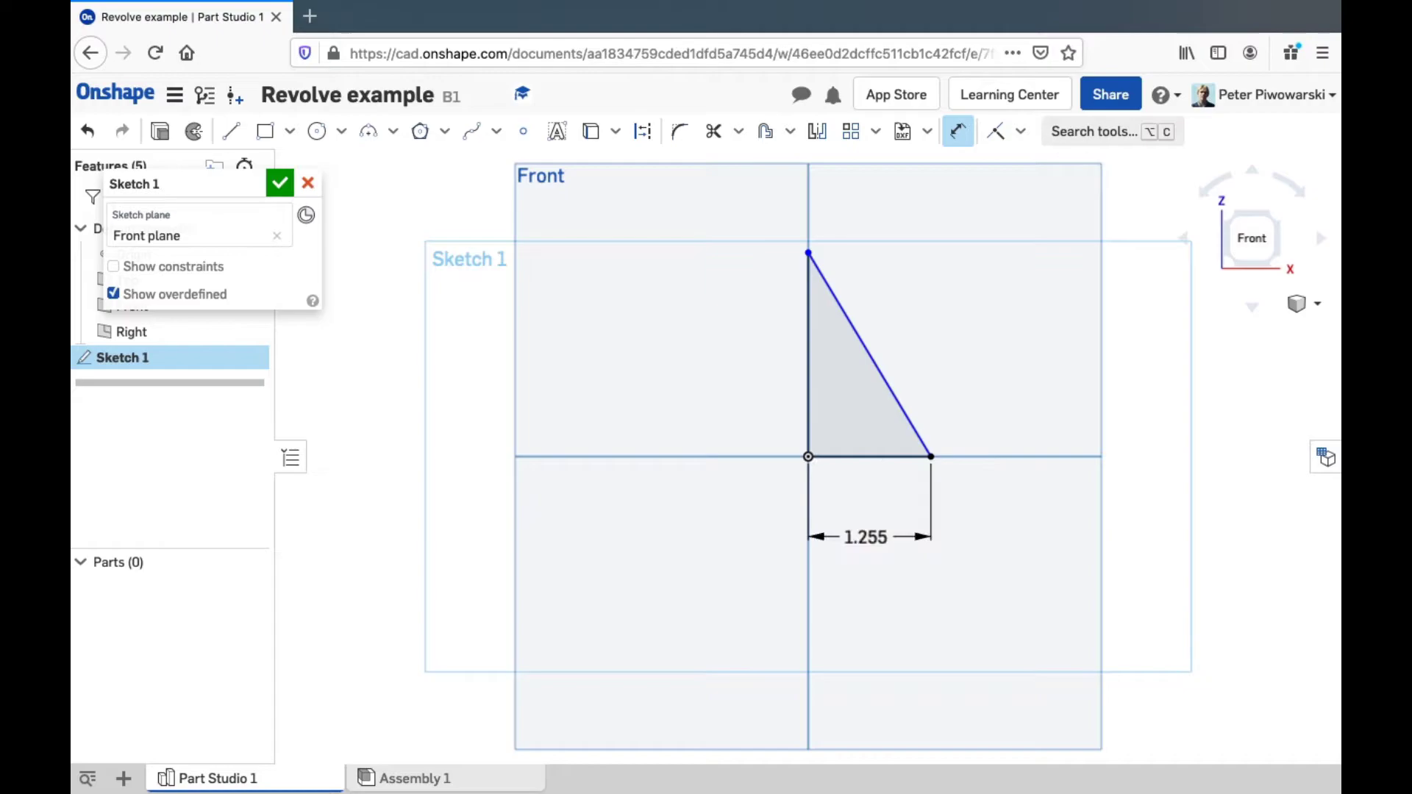
left_click(810, 382)
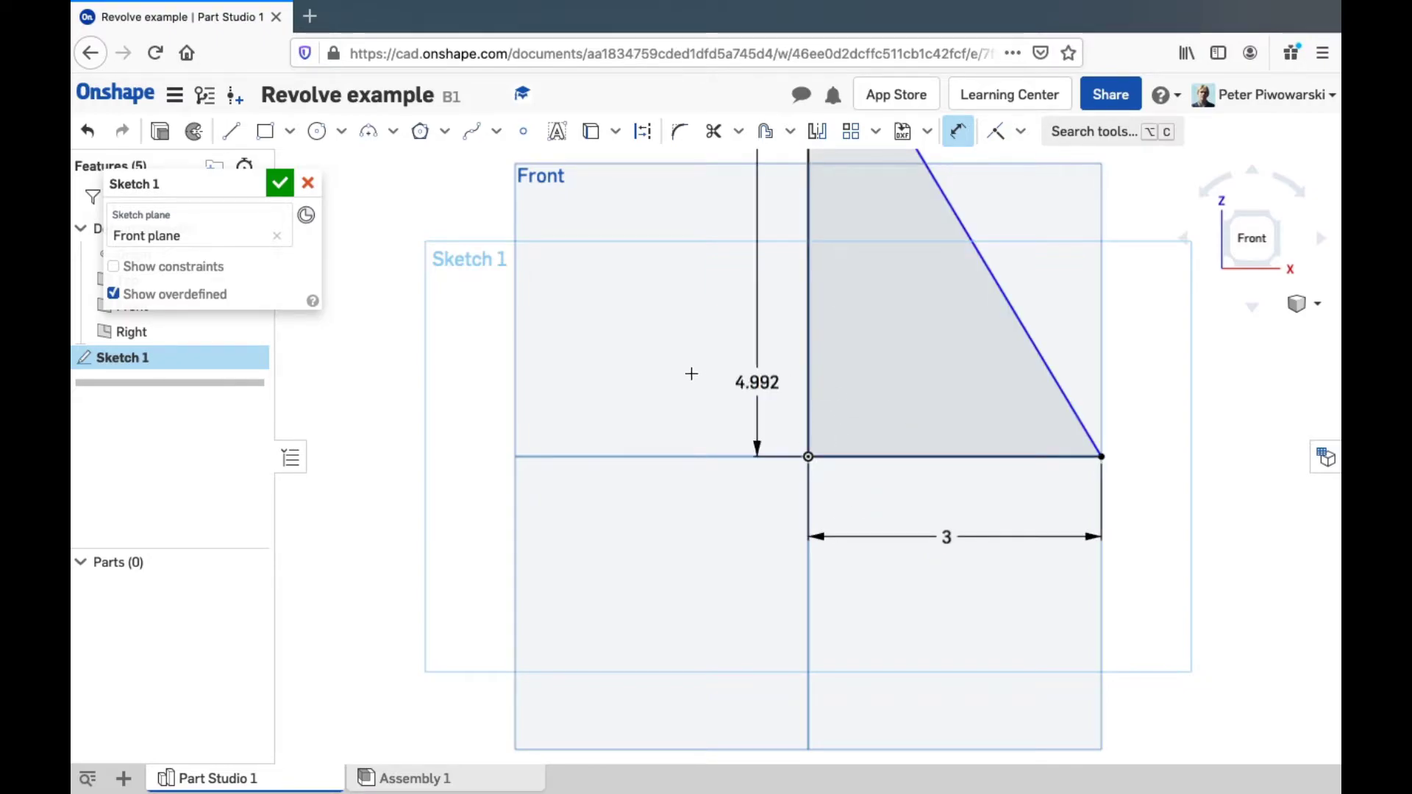
left_click(691, 376)
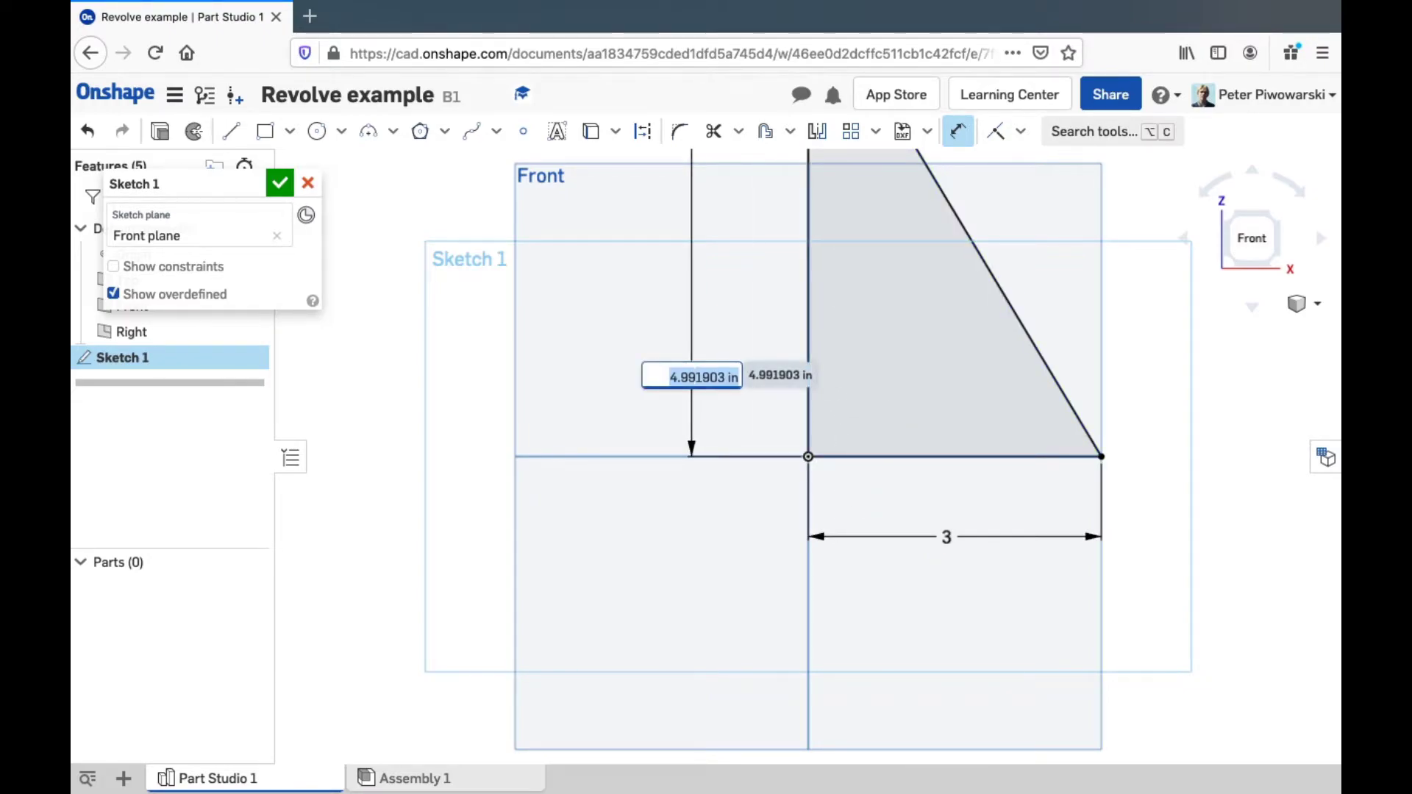
type("4")
key("Return")
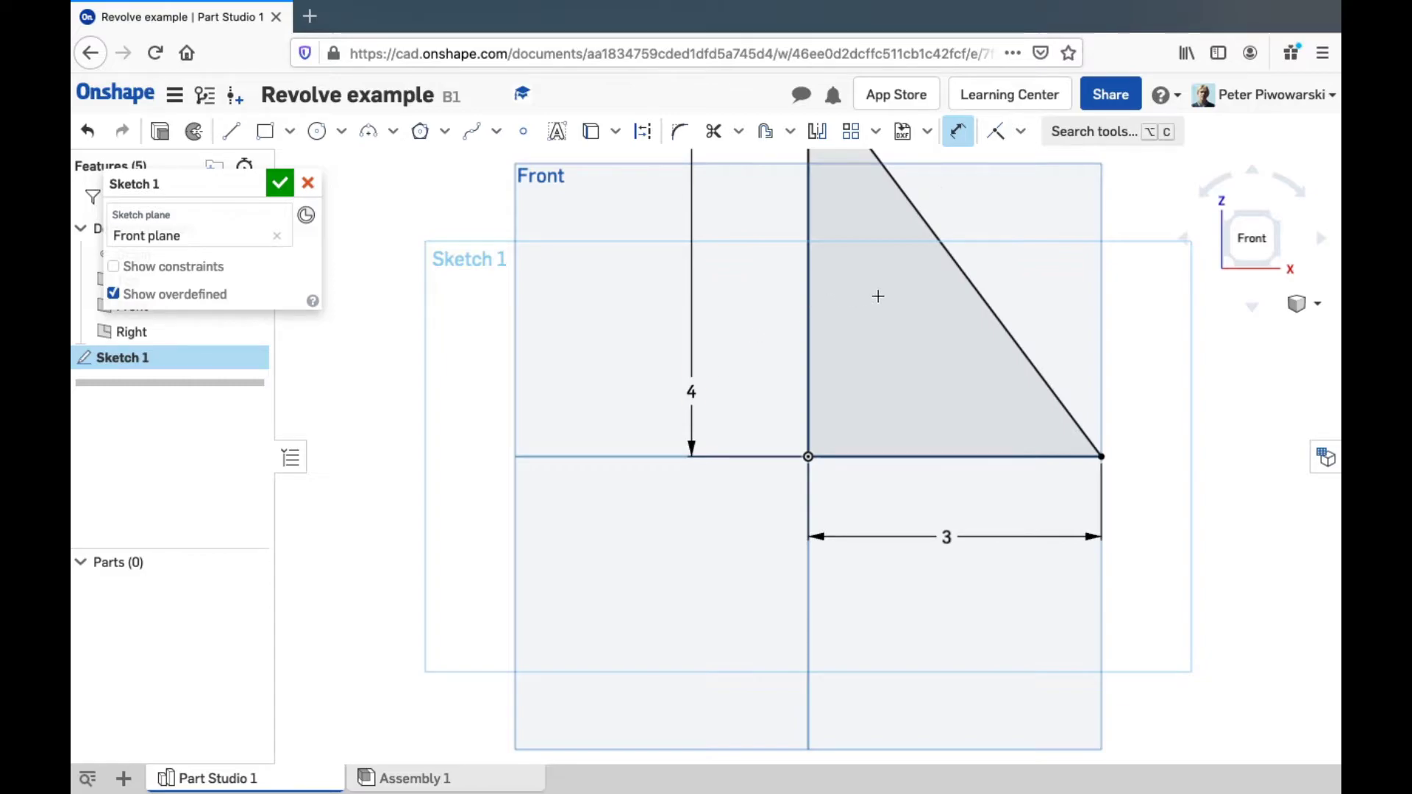
- Rename the sketch to 'Cone profile' and finish it
middle_click_drag(768, 280, 723, 413)
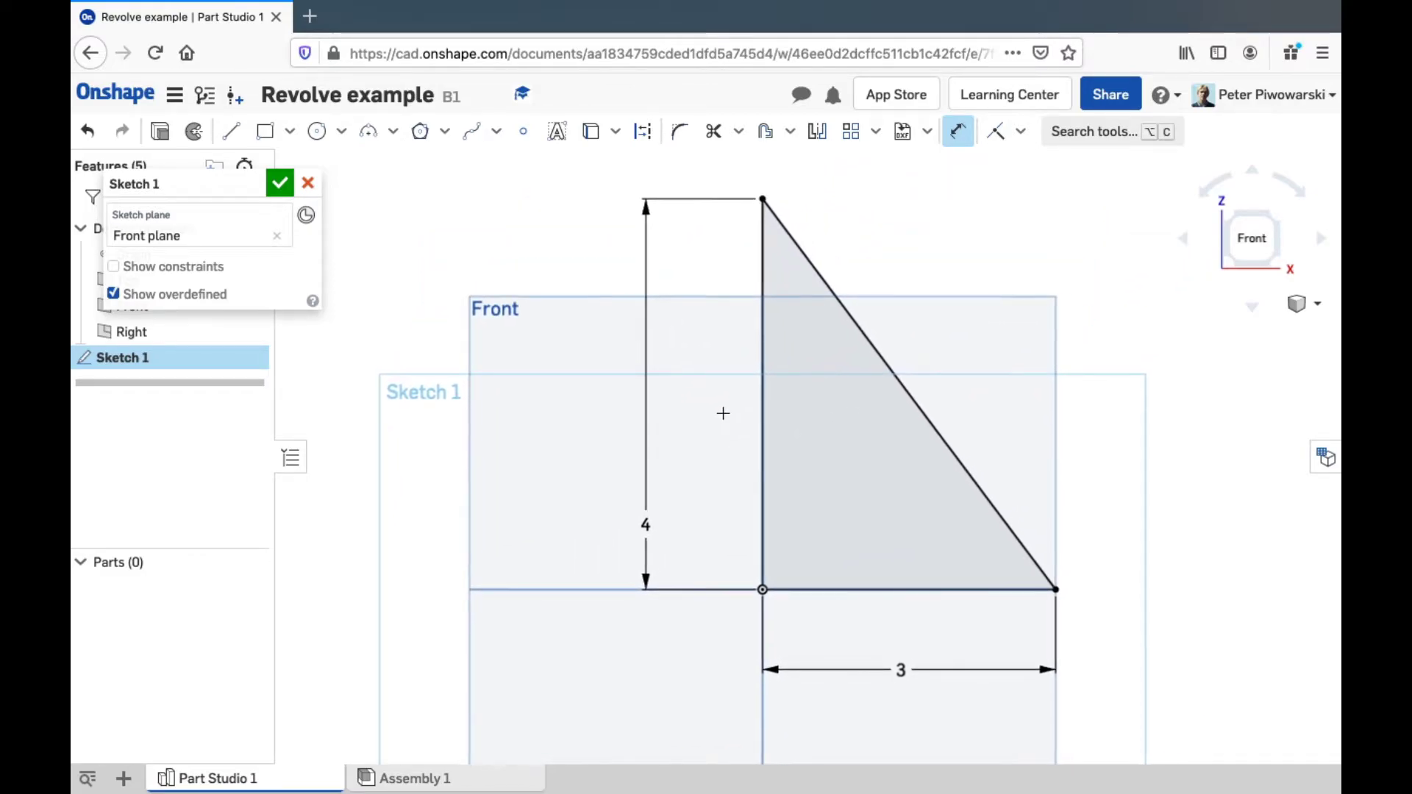
left_click(246, 183)
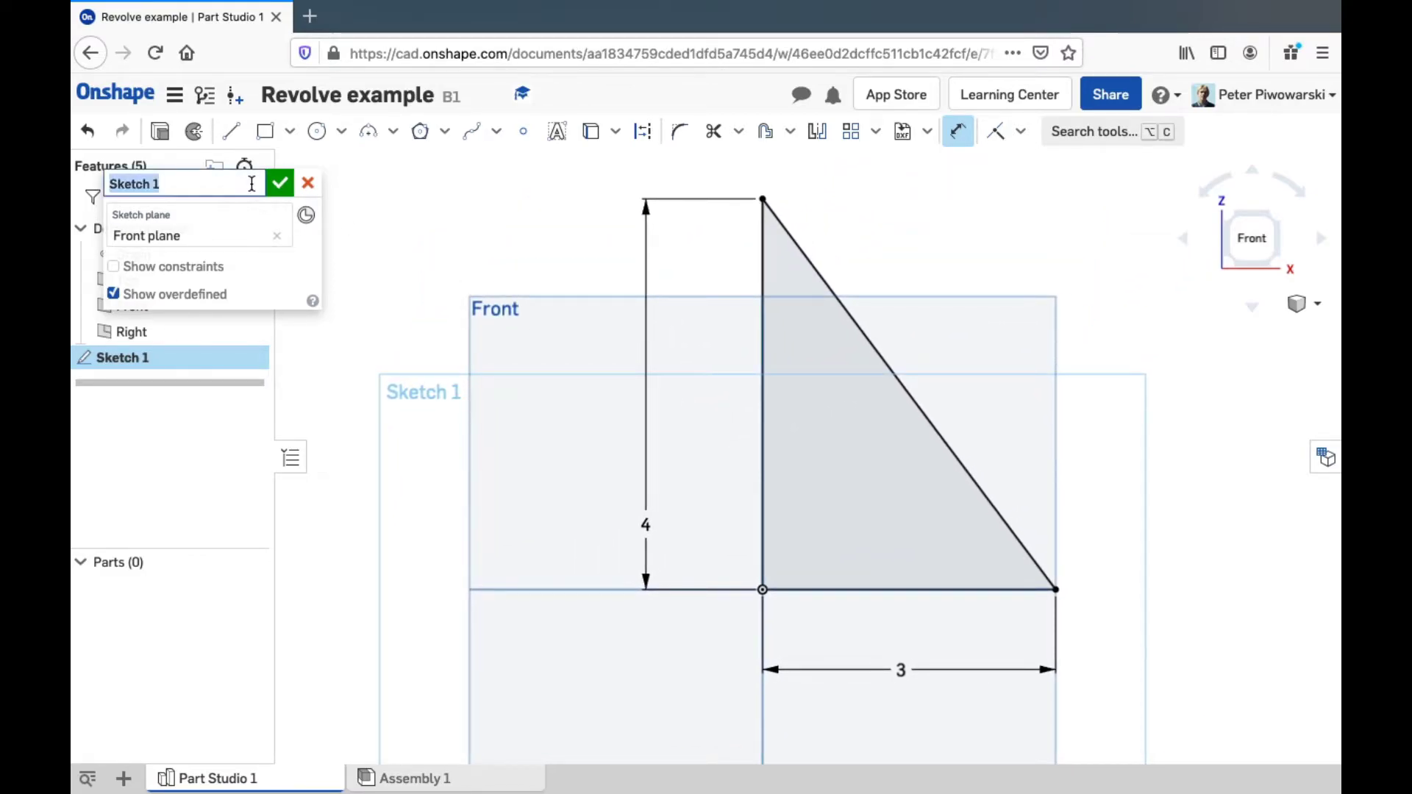
key("BackSpace")
type("Cone pro")
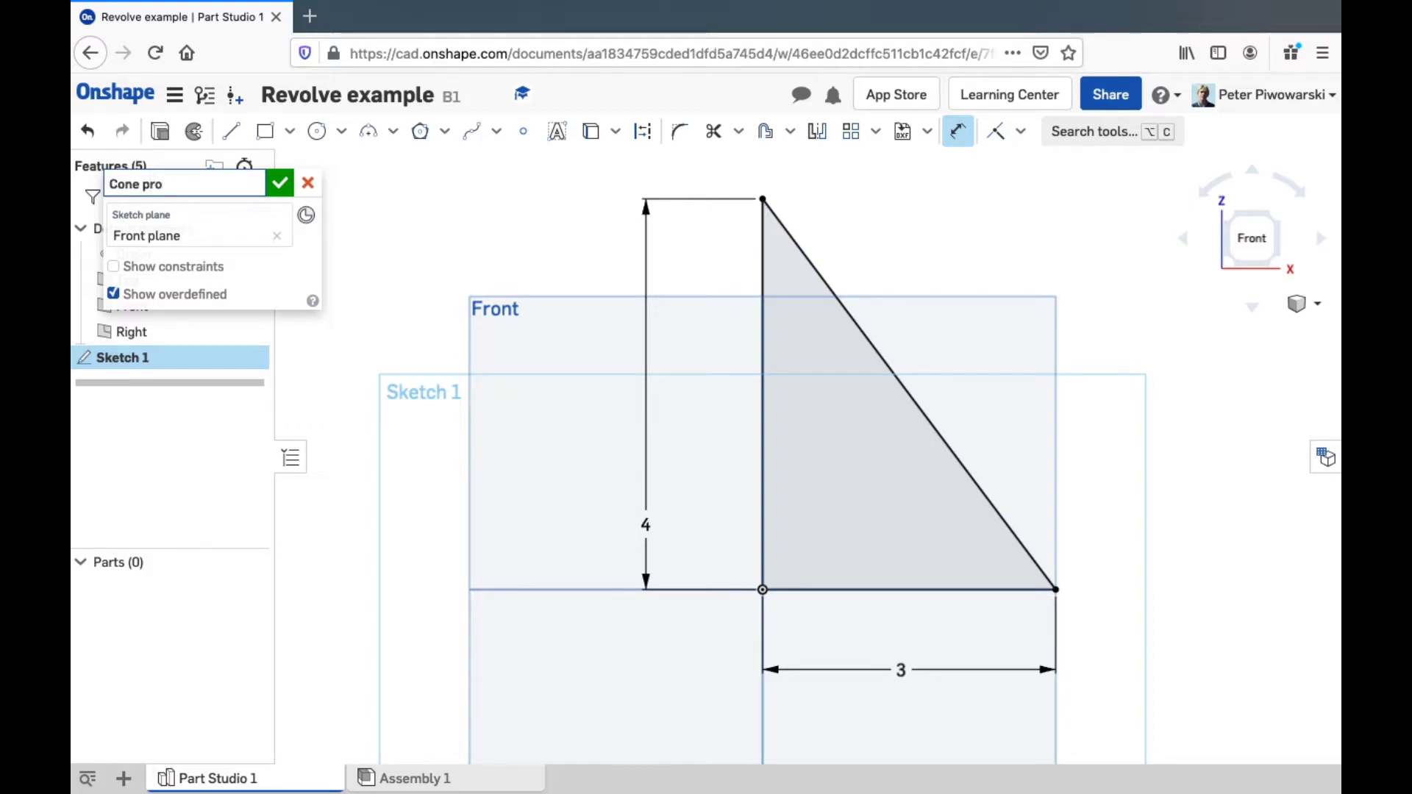
type("file")
key("Return")
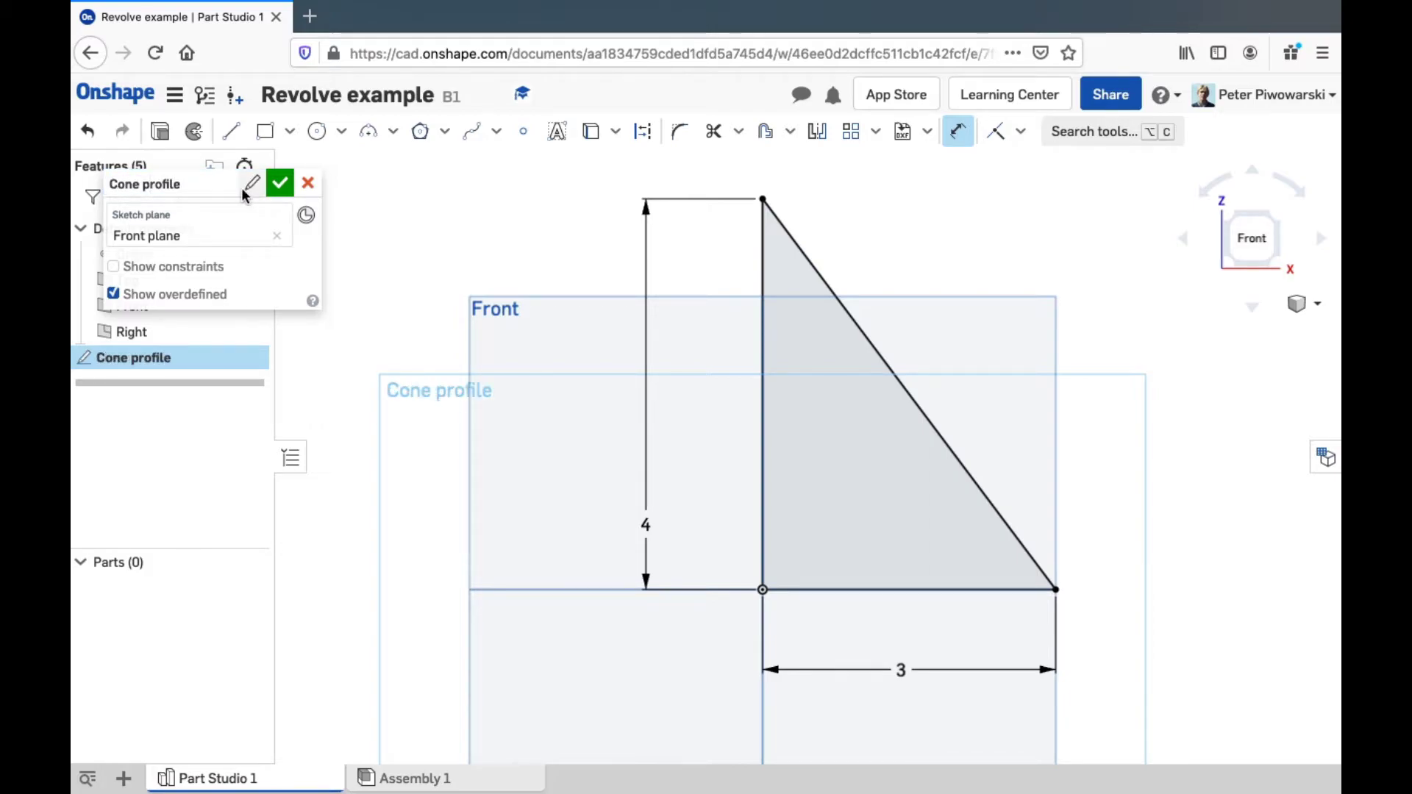
left_click(279, 184)
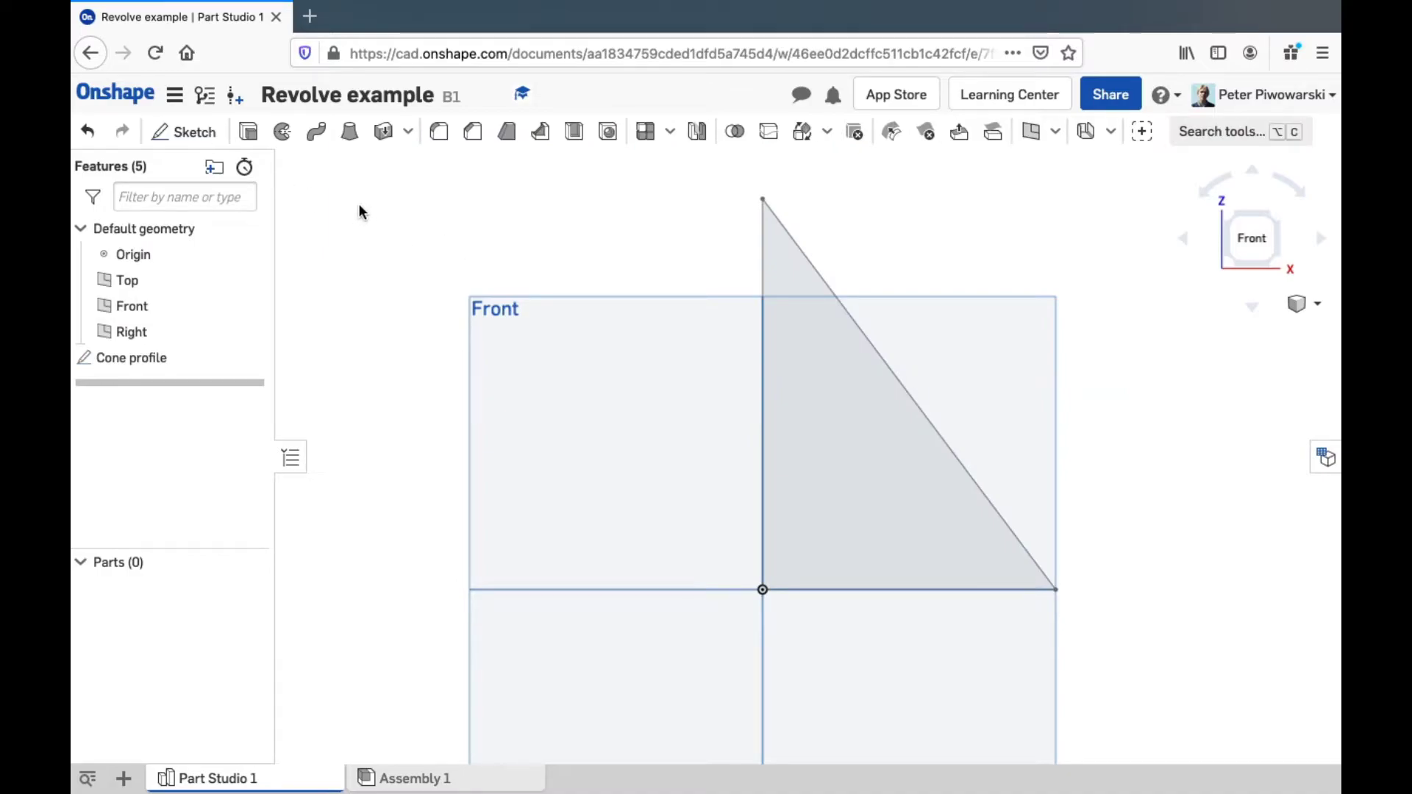
- Revolve the triangle region about its vertical edge, after trying the other edges as axis
left_click(1282, 218)
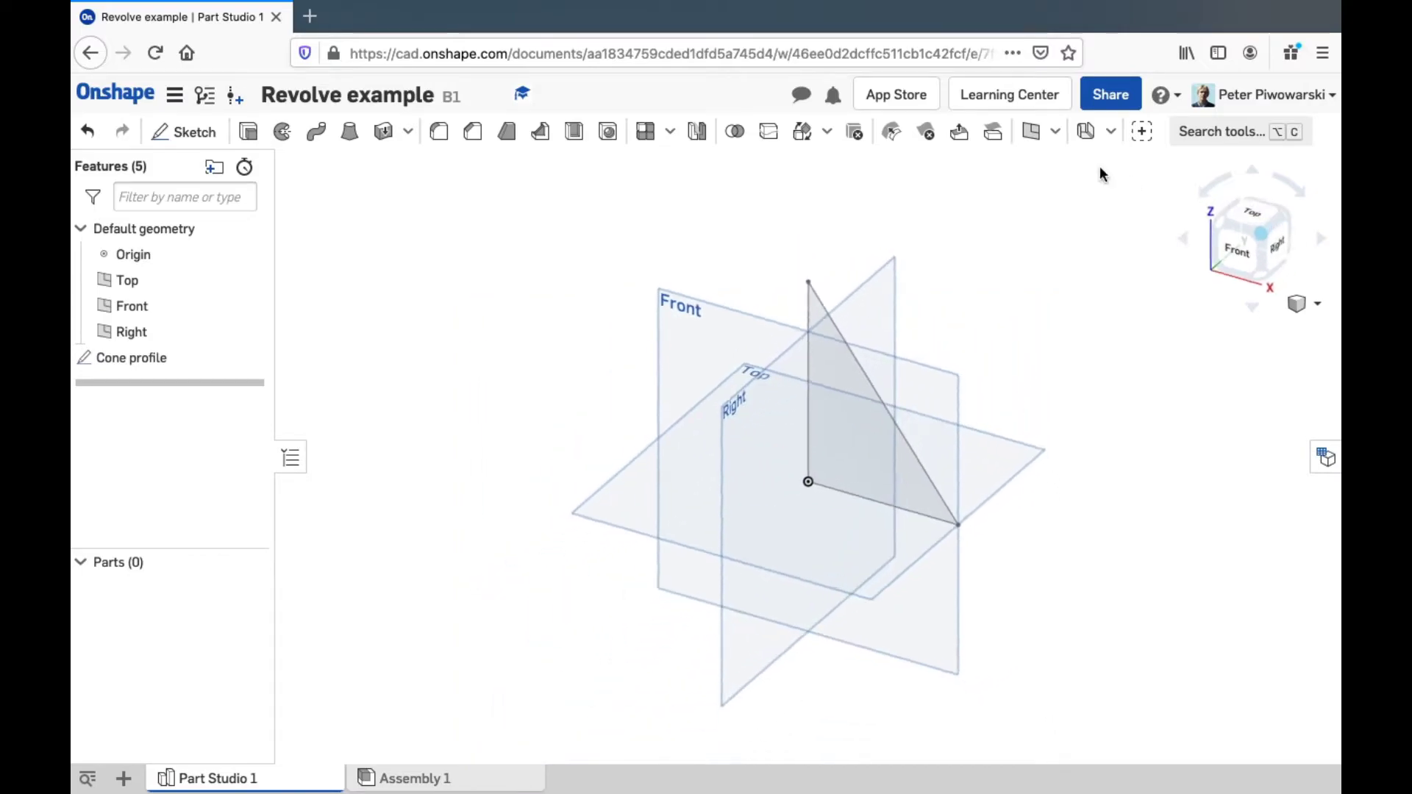
left_click(283, 134)
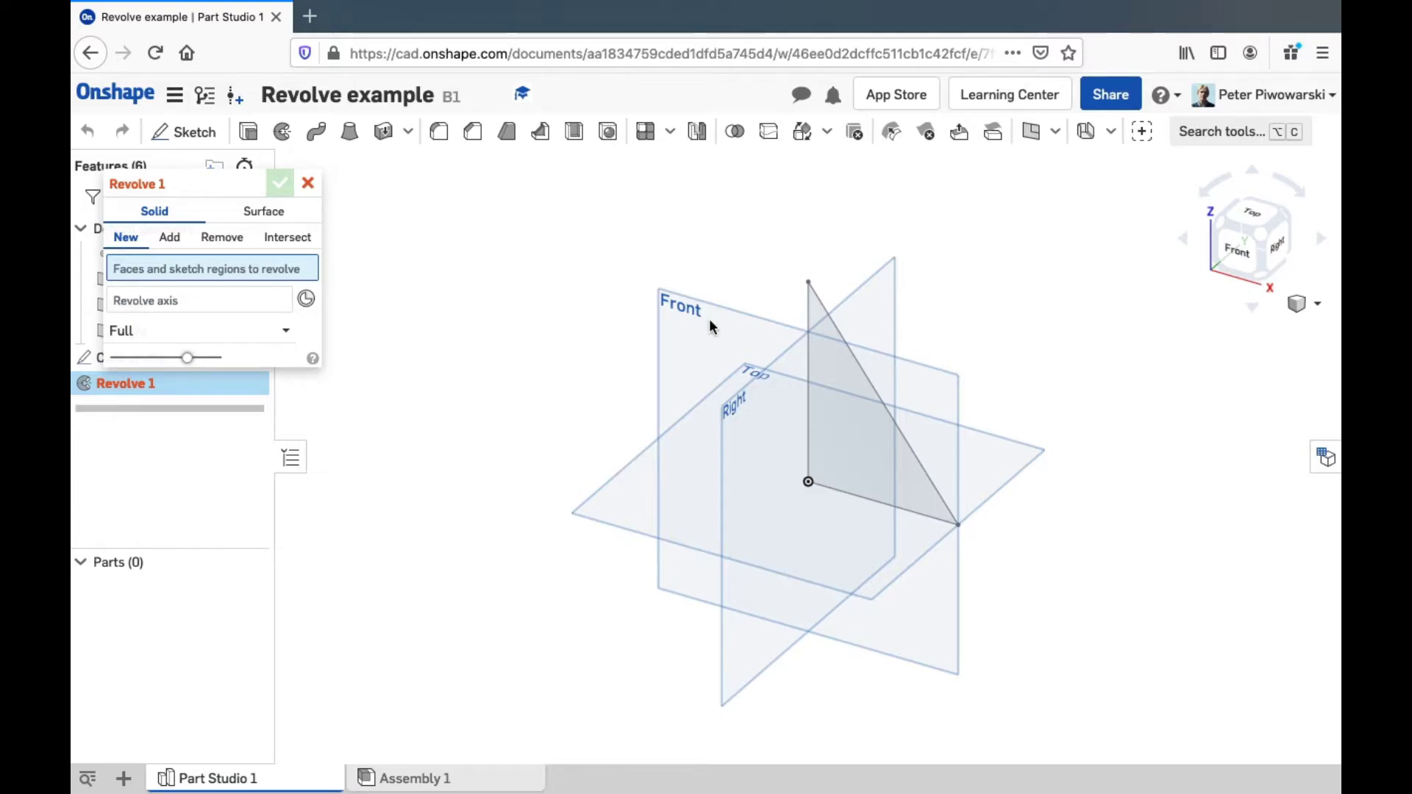
left_click(840, 374)
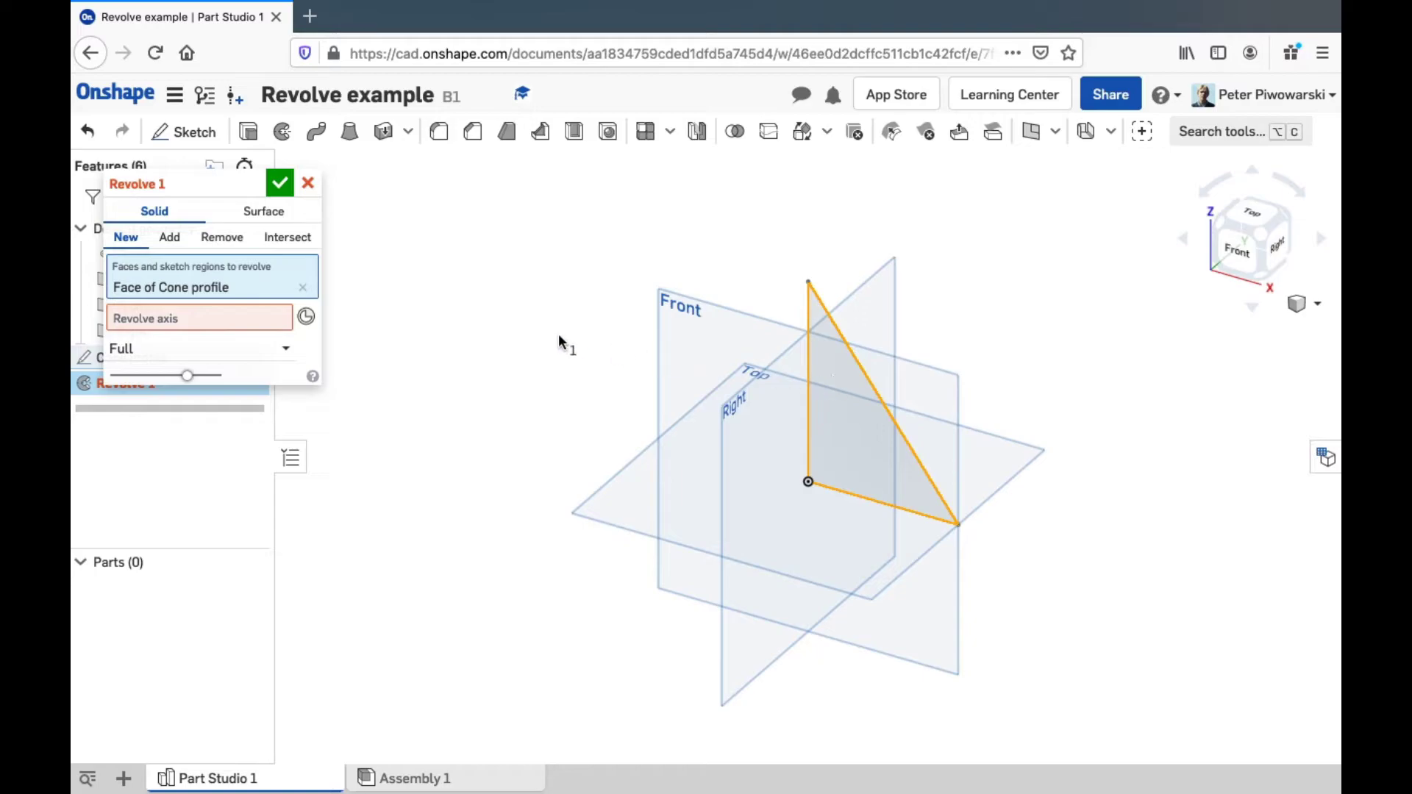
left_click(181, 321)
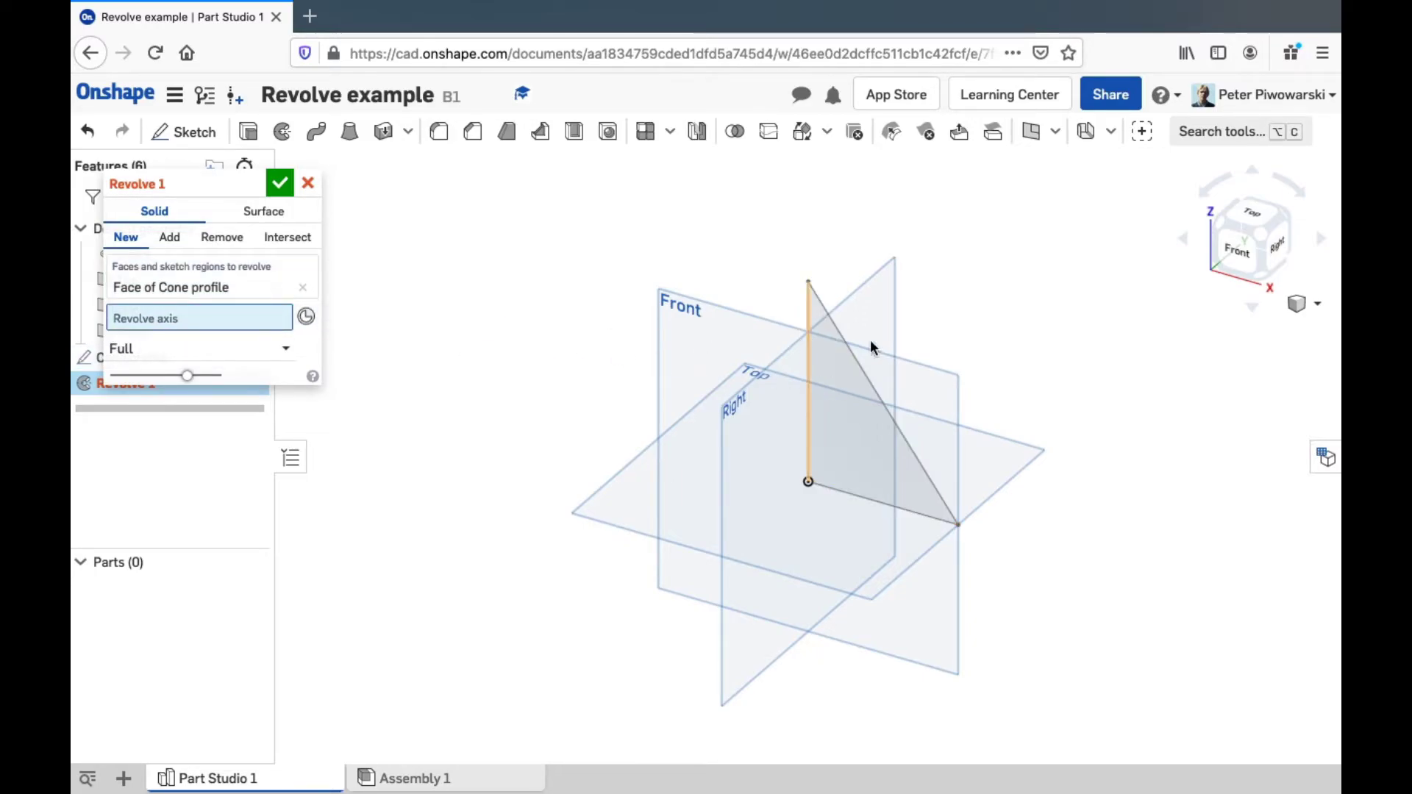
left_click(810, 377)
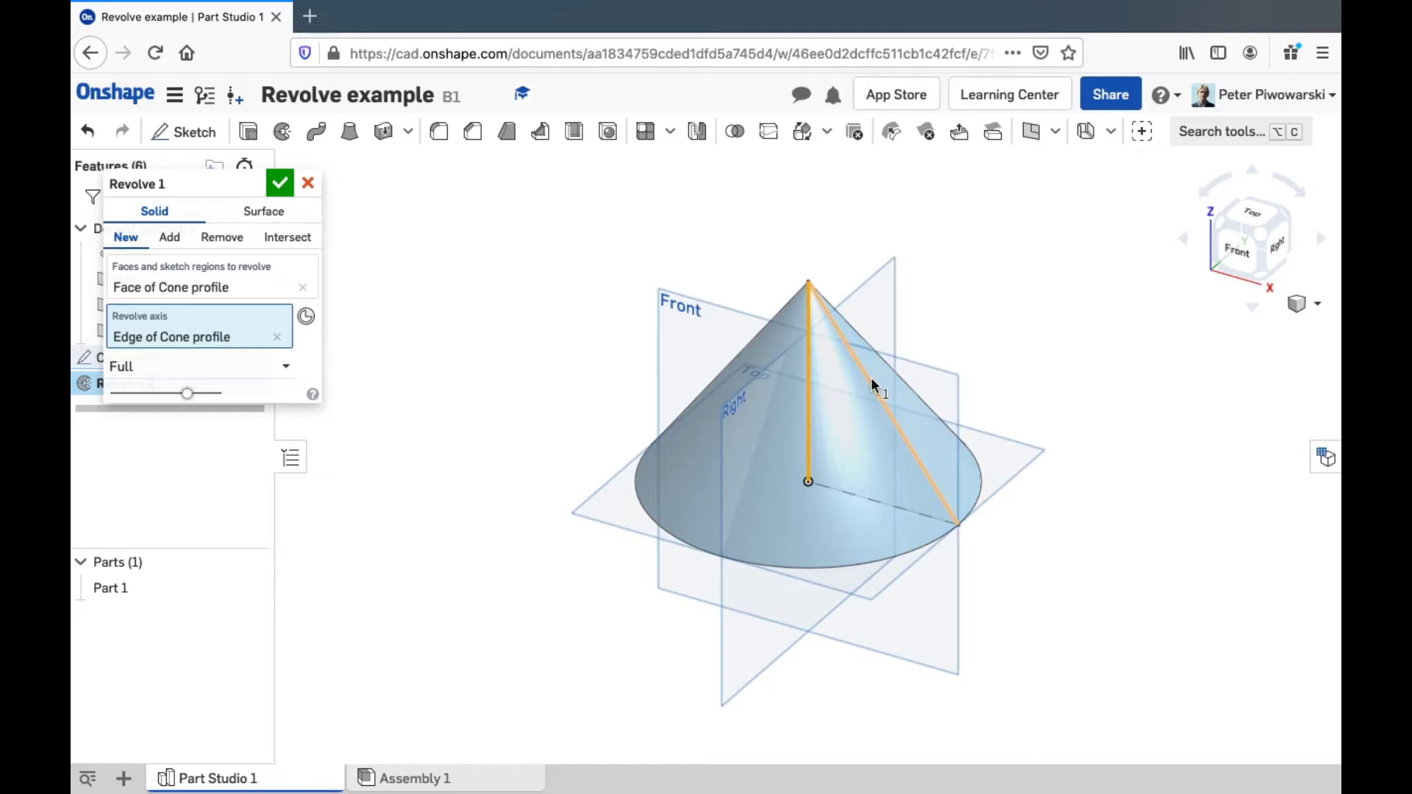
left_click(897, 427)
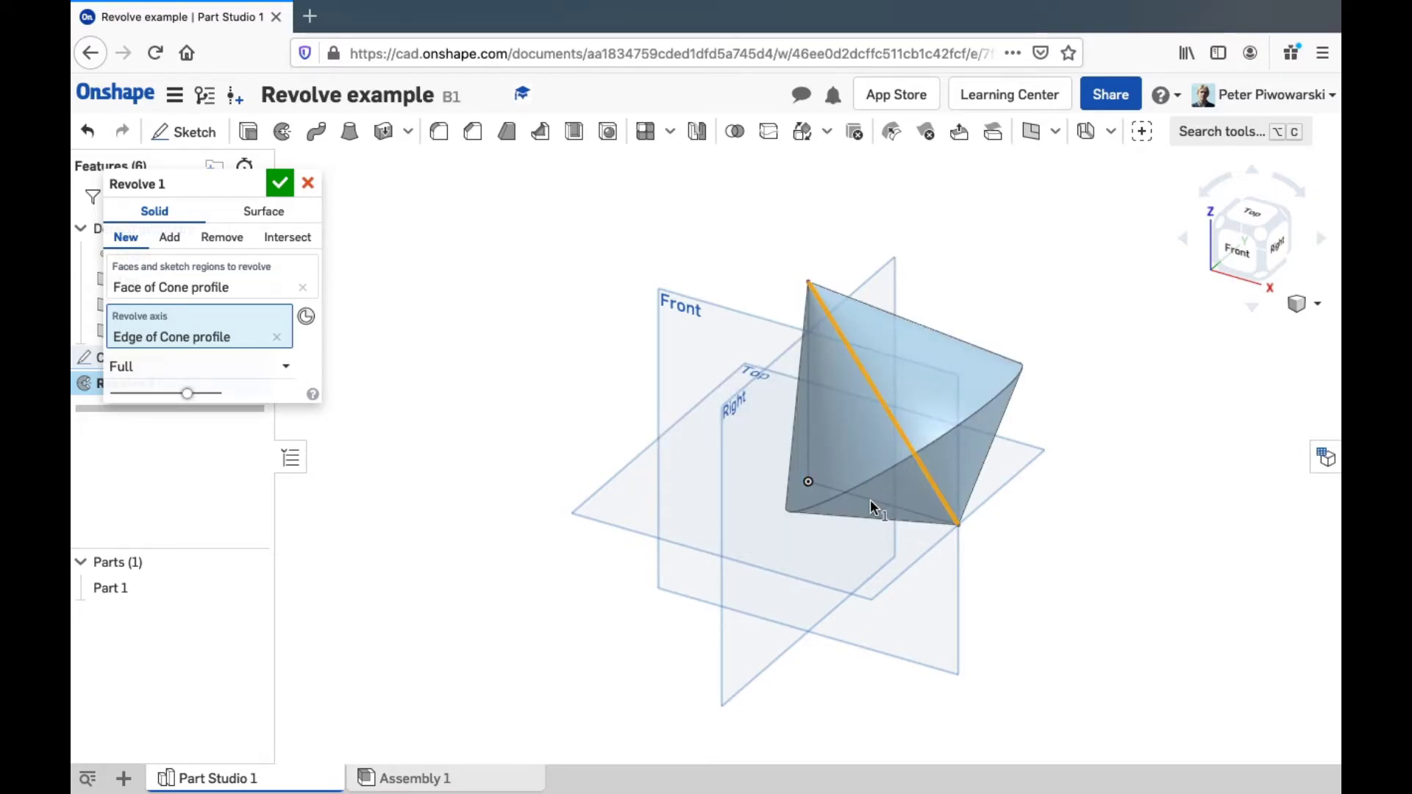
left_click(871, 500)
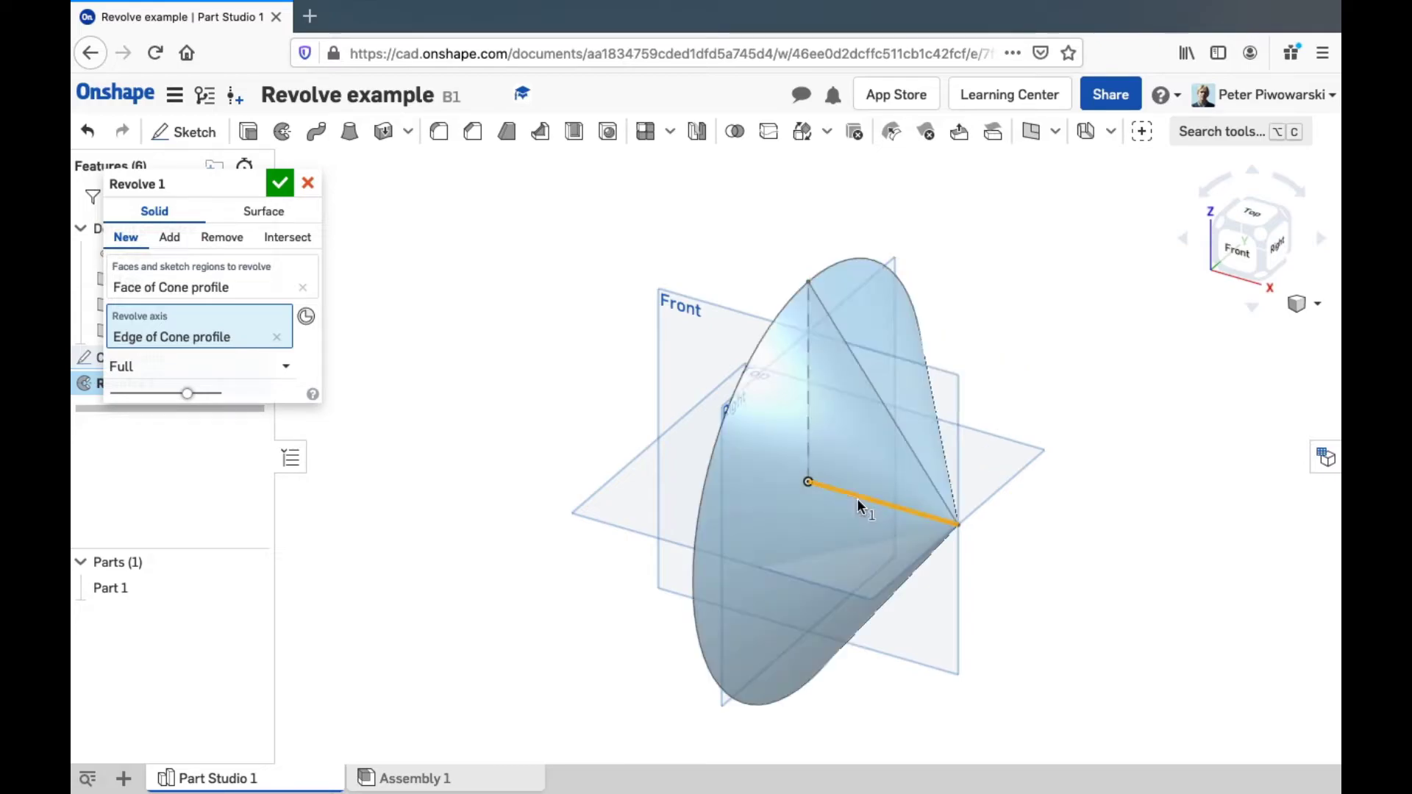
left_click(806, 417)
- Name the revolve feature 'Cone', commit it, and orbit around the solid cone
left_click(253, 185)
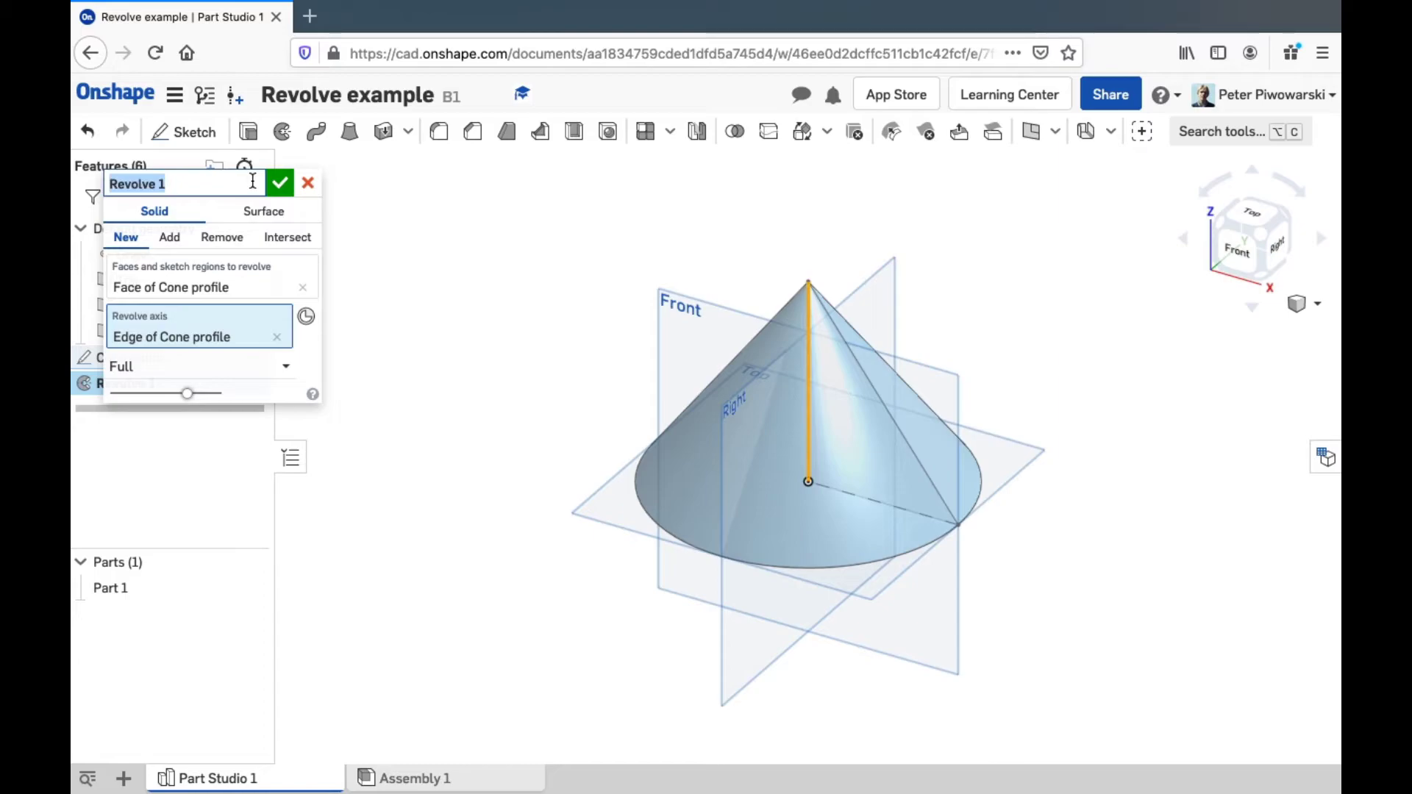
type("Cone")
key("Return")
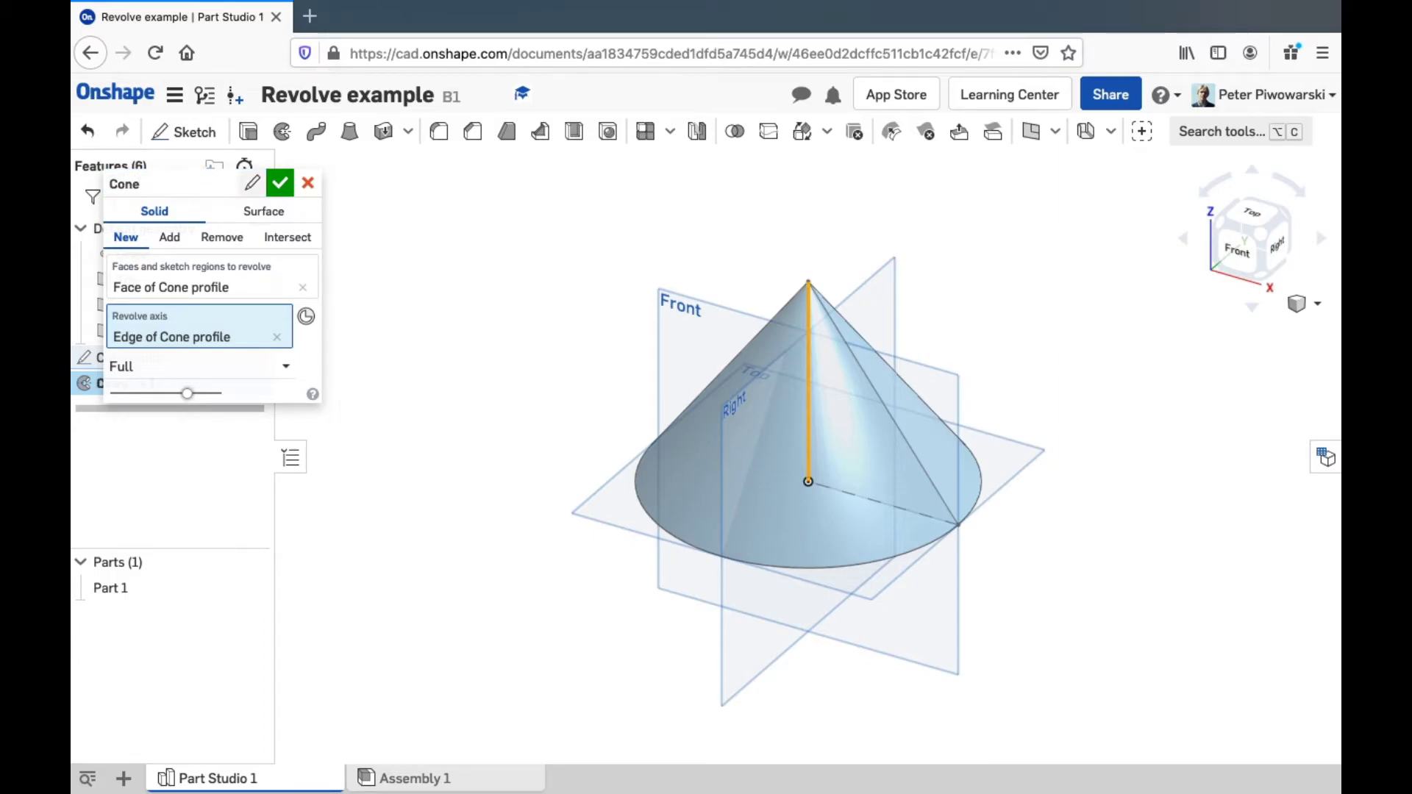
left_click(284, 189)
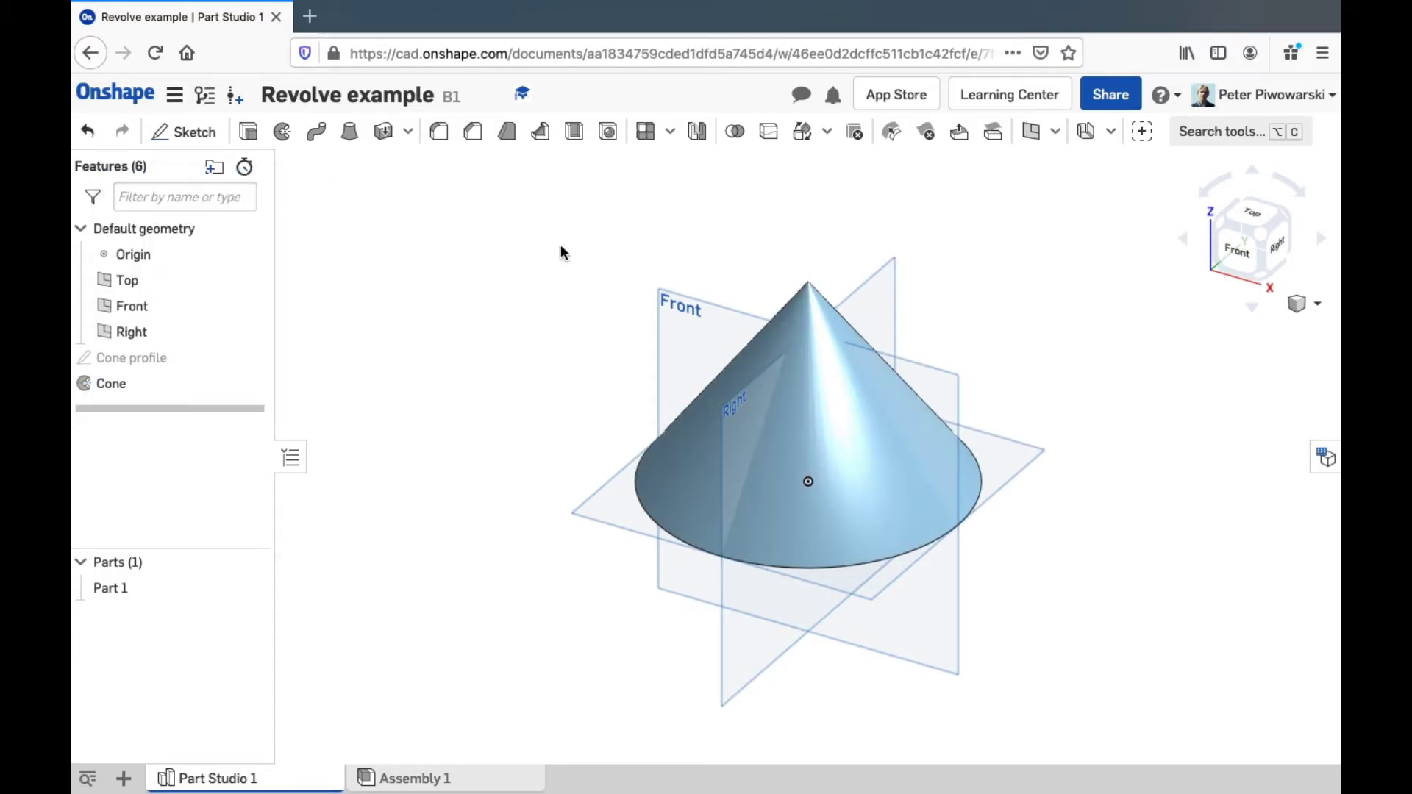
mouse_move(996, 462)
right_mouse_down()
mouse_move(1005, 391)
mouse_move(959, 482)
mouse_move(978, 520)
mouse_move(976, 449)
right_mouse_up()
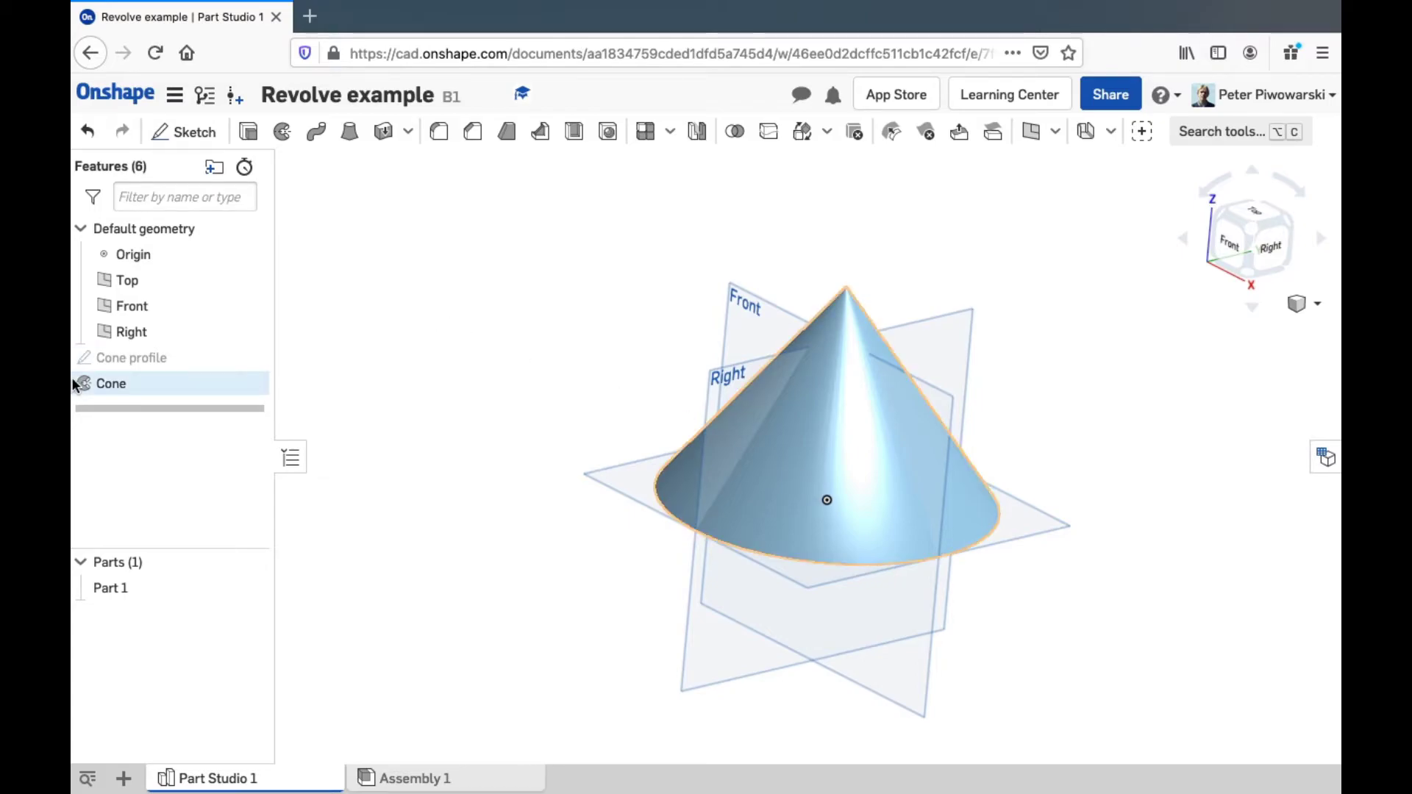
- Reopen the Cone profile sketch and delete its bottom line with the 3 dimension
right_click(138, 354)
left_click(194, 394)
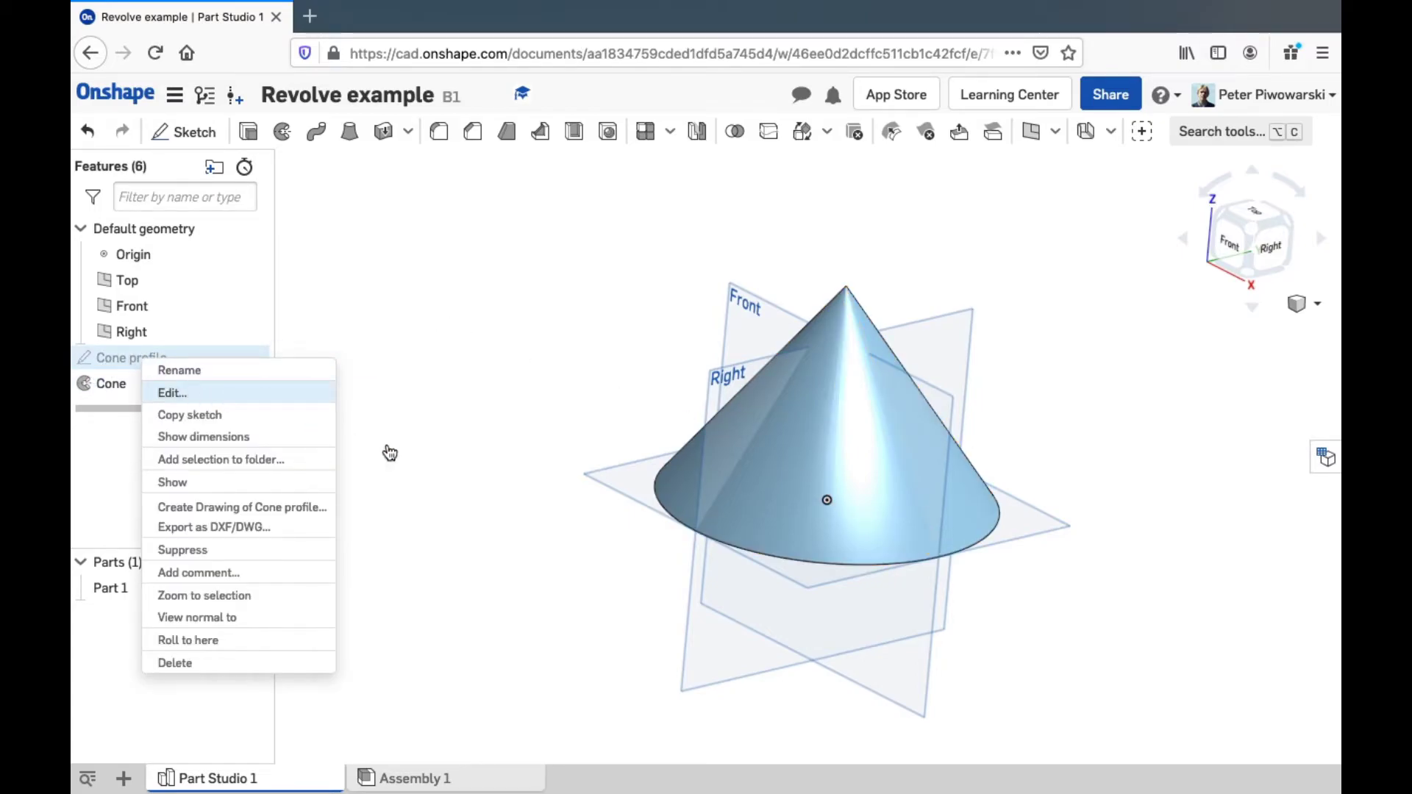
right_click_drag(579, 489, 637, 474)
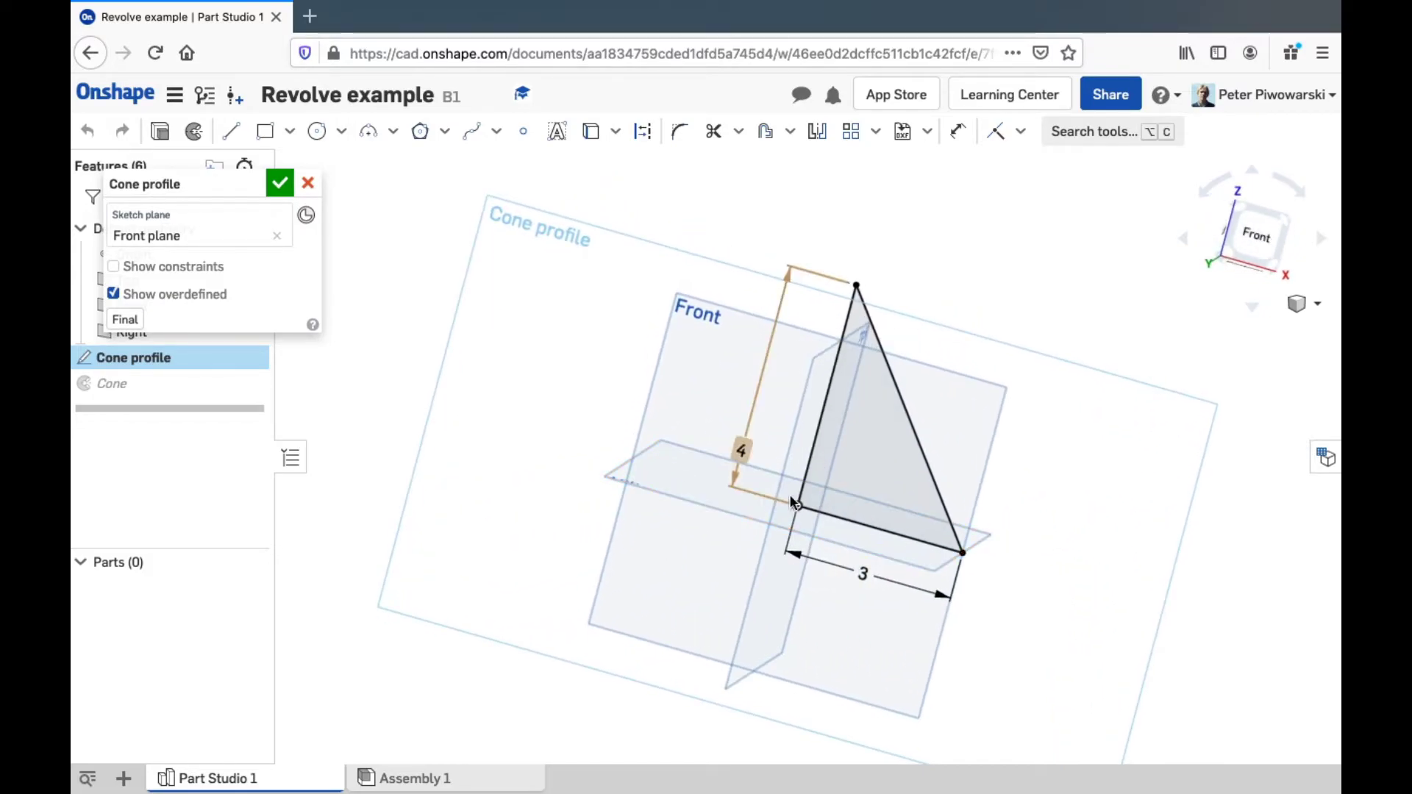
right_click(848, 514)
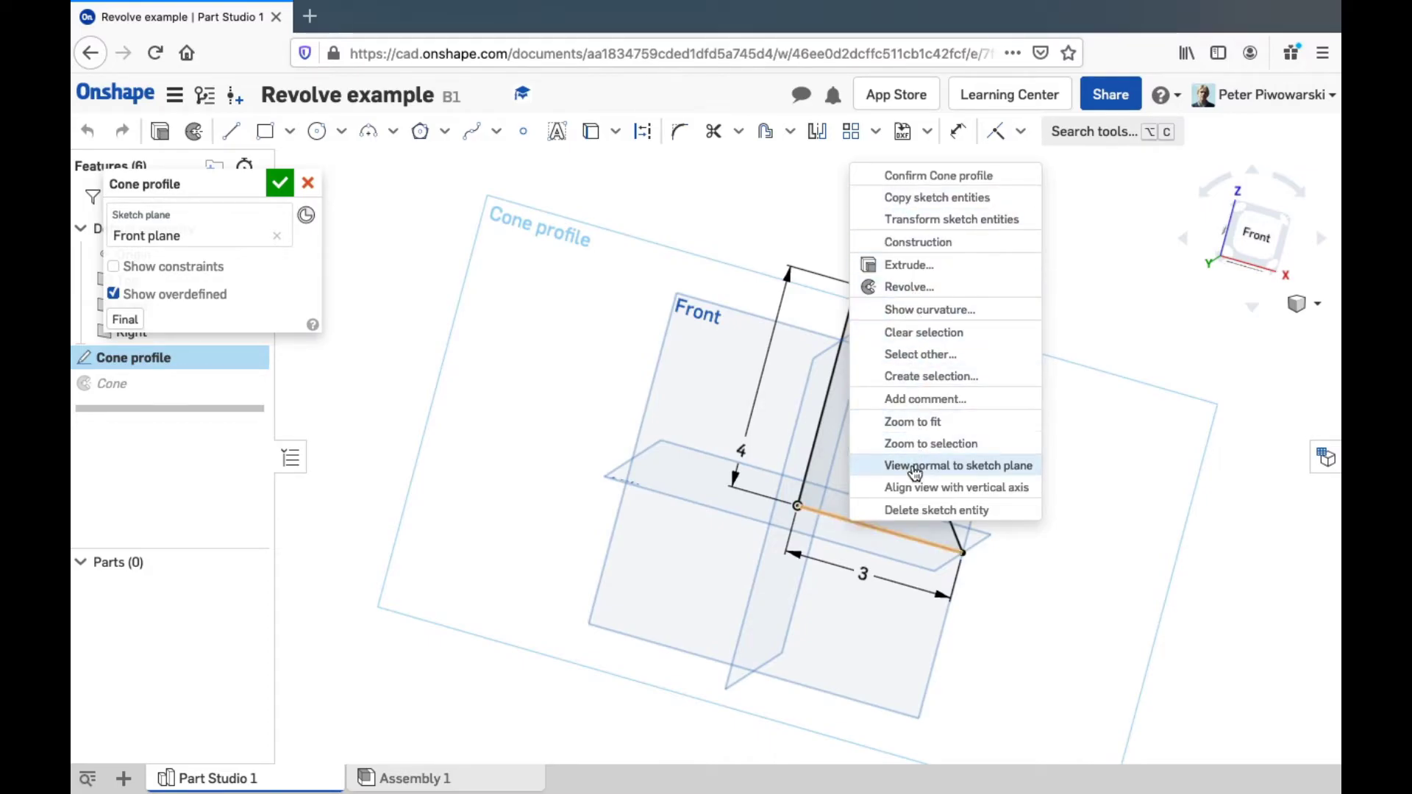
left_click(912, 511)
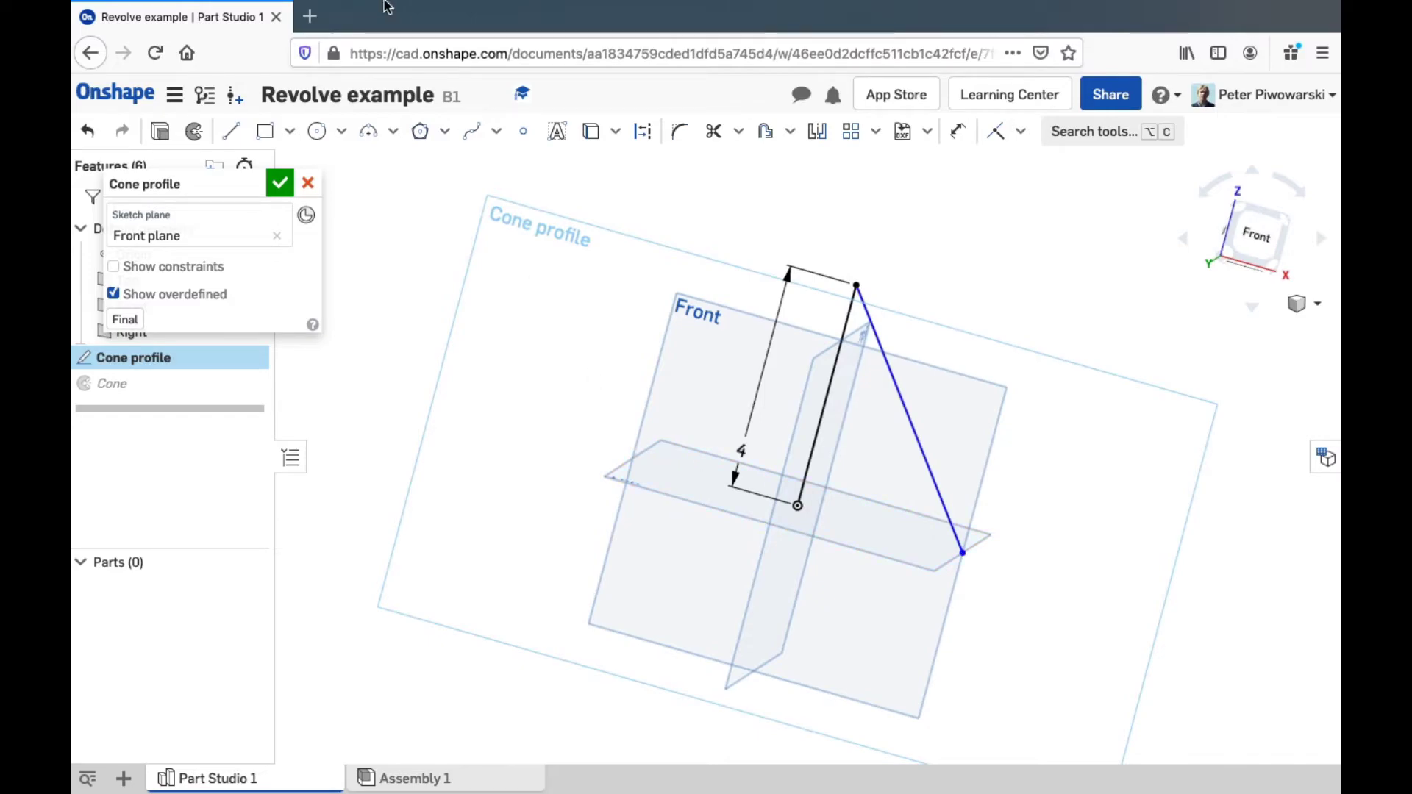
- Draw a zigzag polyline from the sloped edge's end back to the origin and finish the sketch
left_click(230, 133)
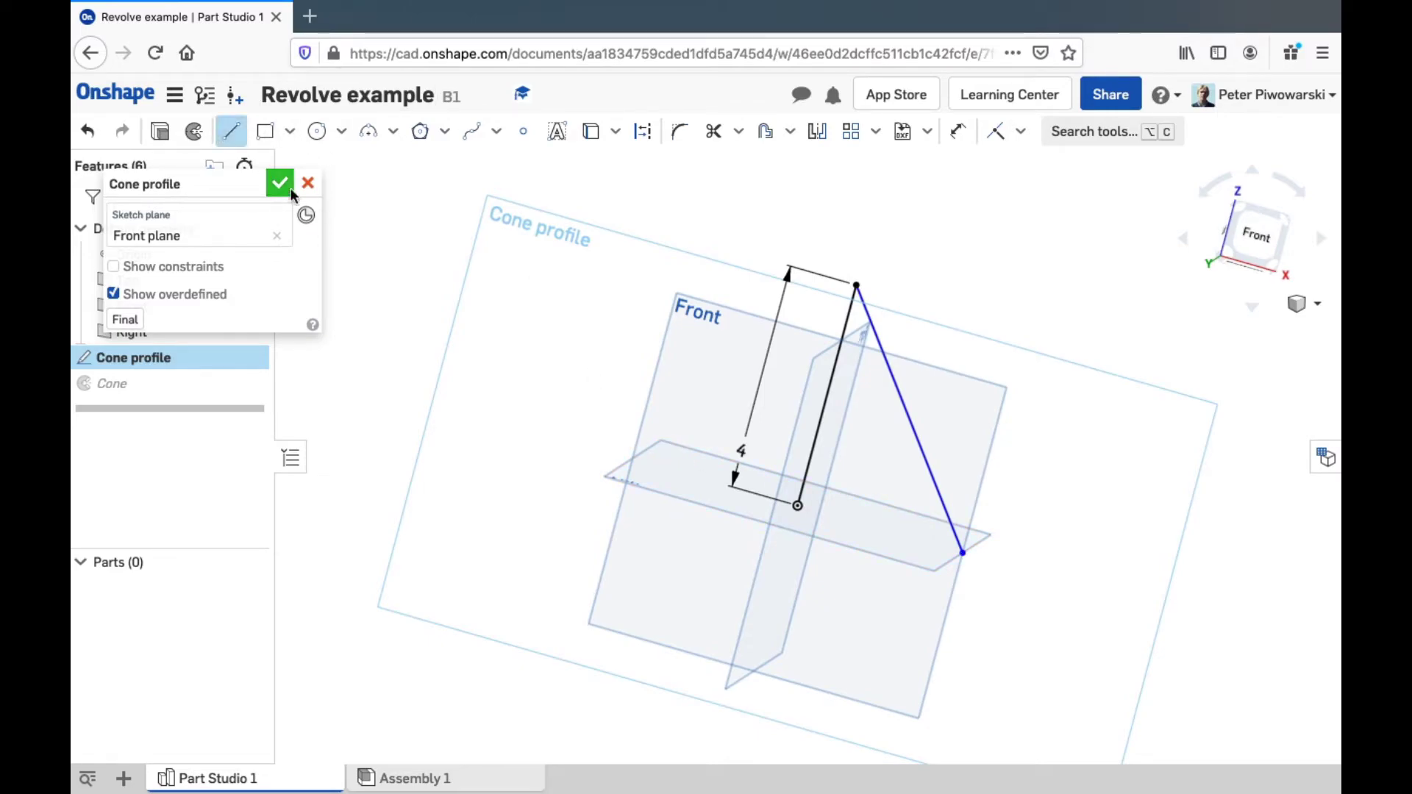
left_click(963, 554)
left_click(992, 583)
left_click(927, 594)
left_click(972, 644)
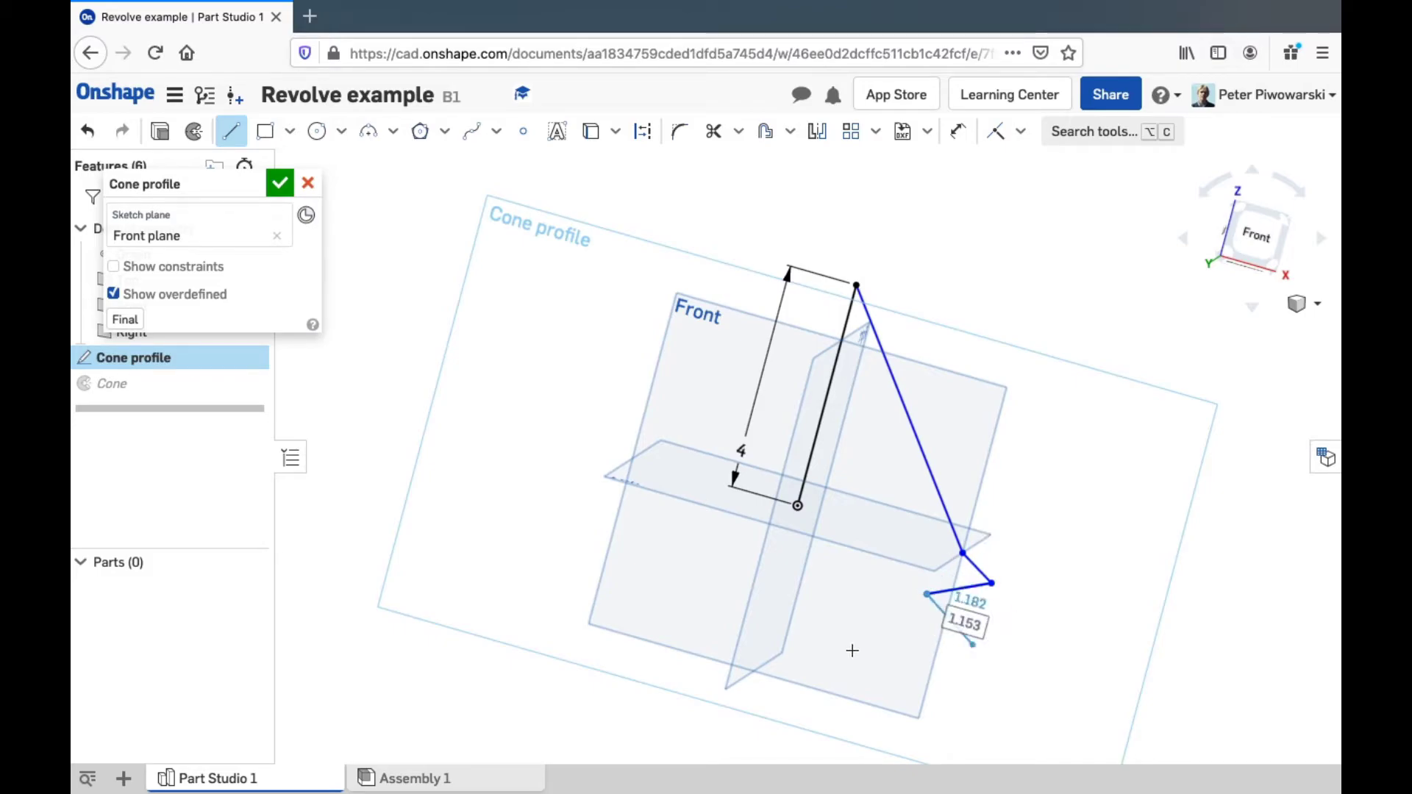
left_click(854, 655)
left_click(929, 692)
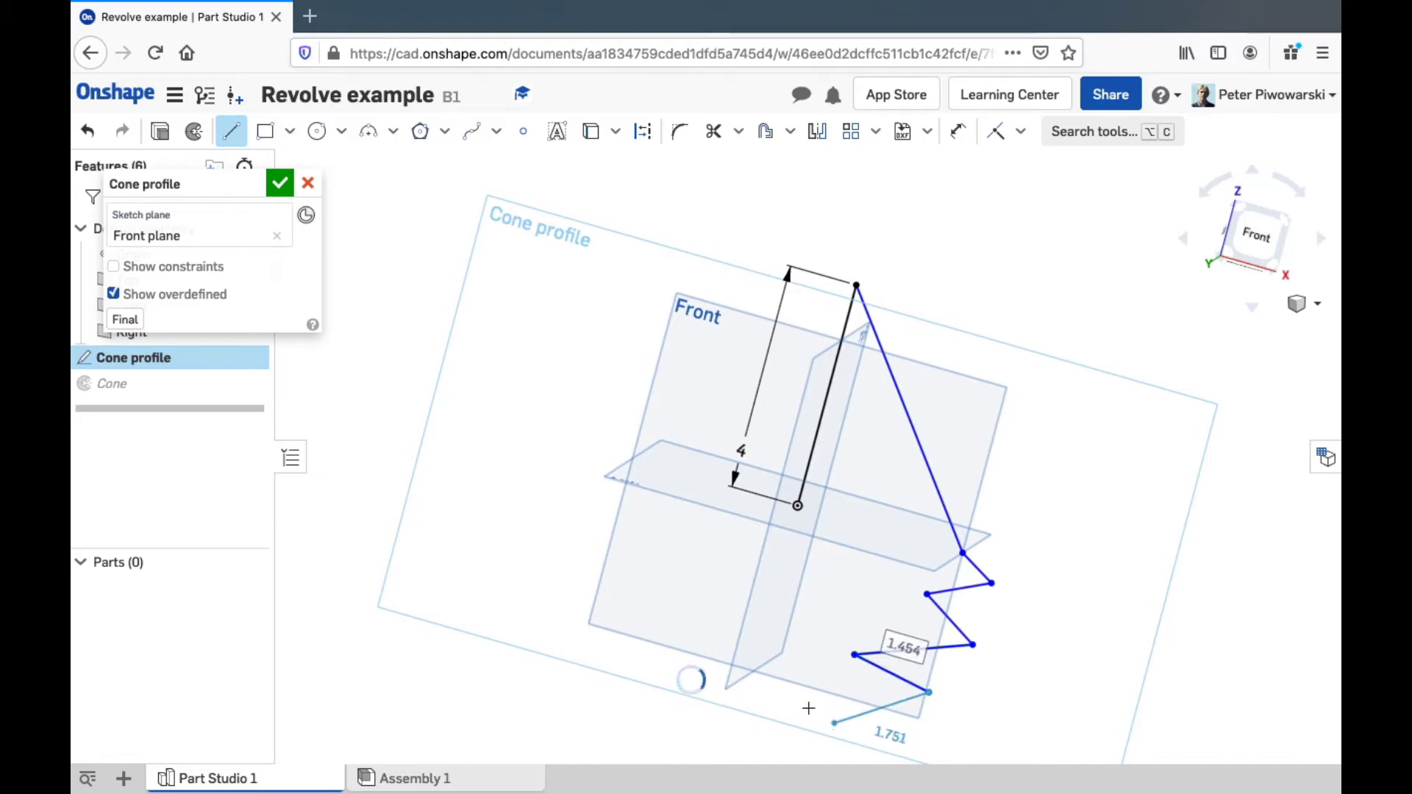
left_click(834, 723)
left_click(781, 633)
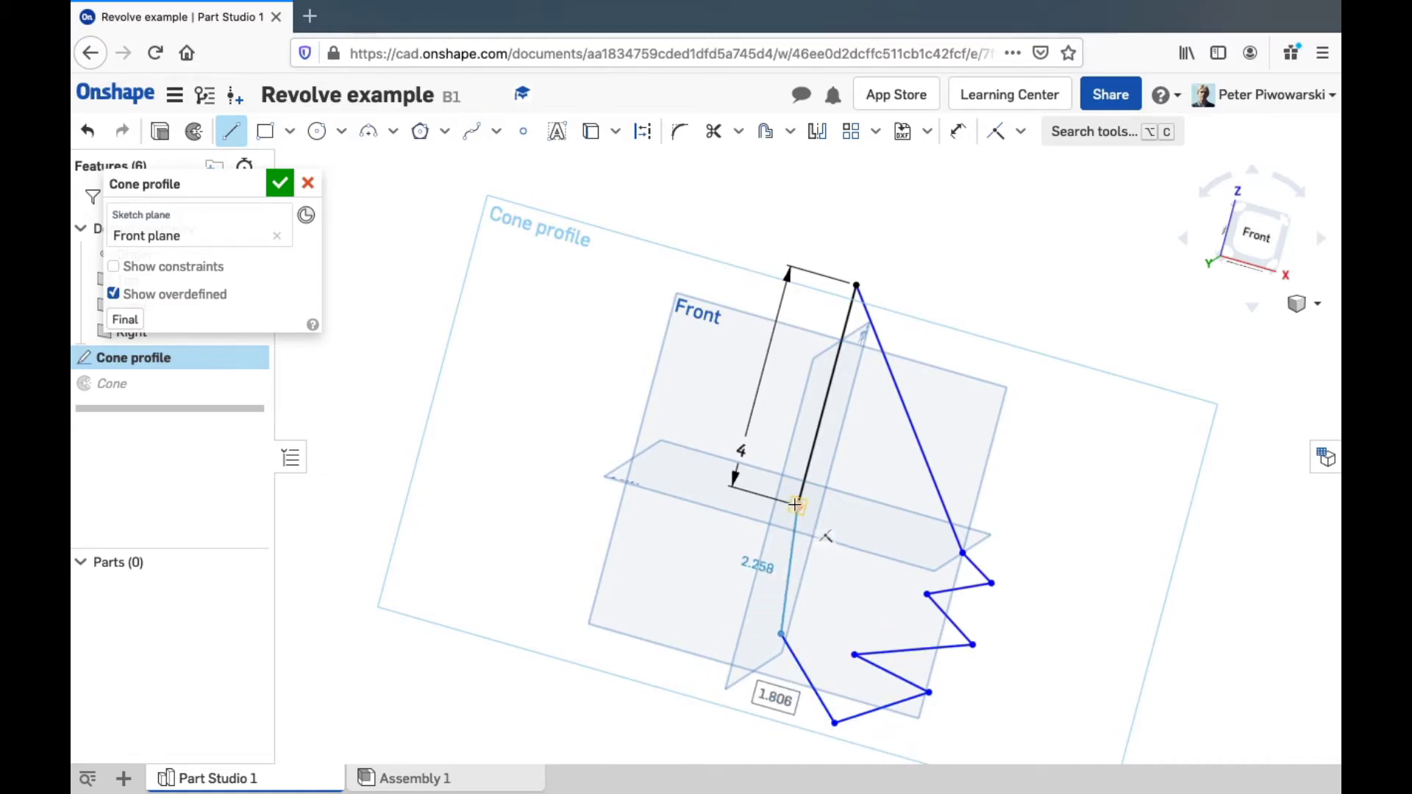
left_click(796, 506)
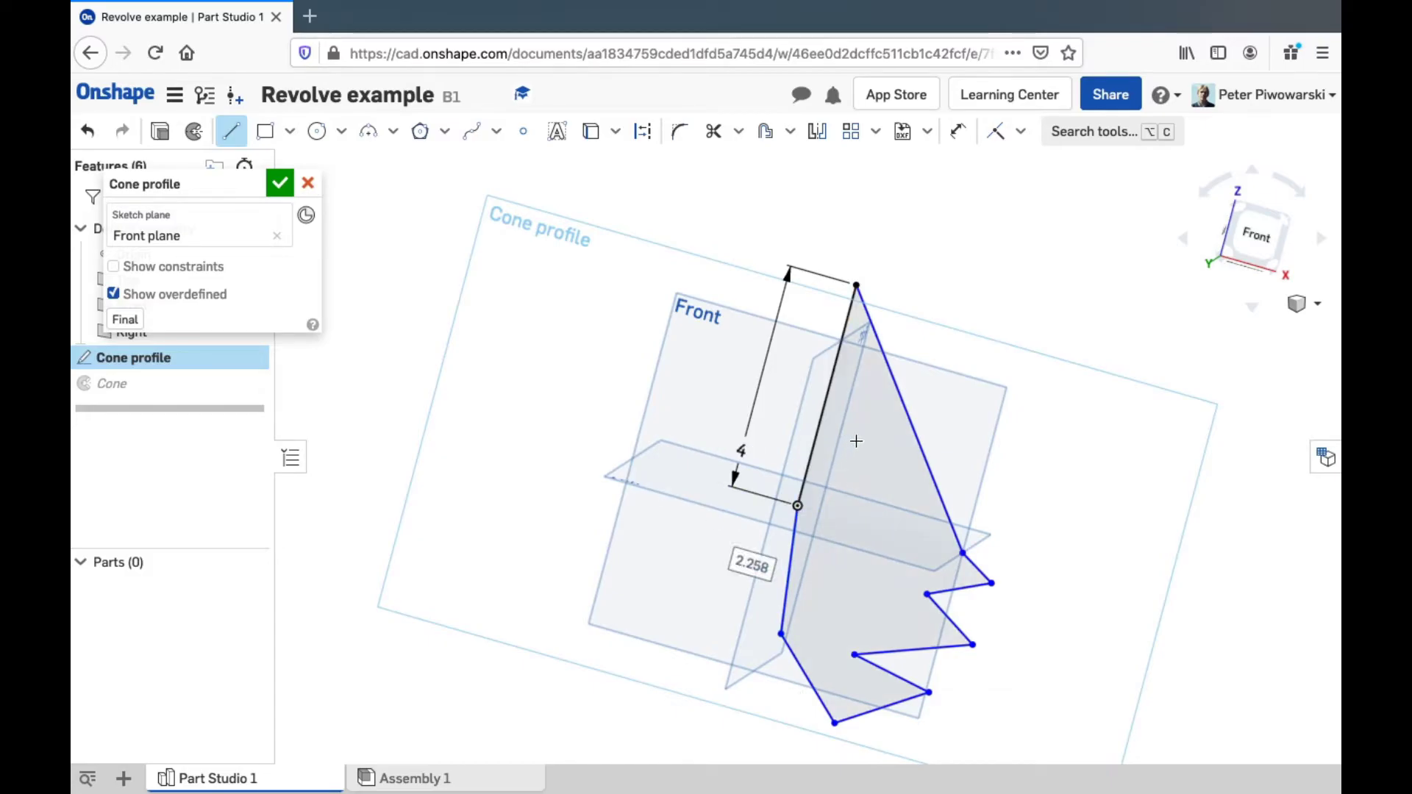
left_click(279, 183)
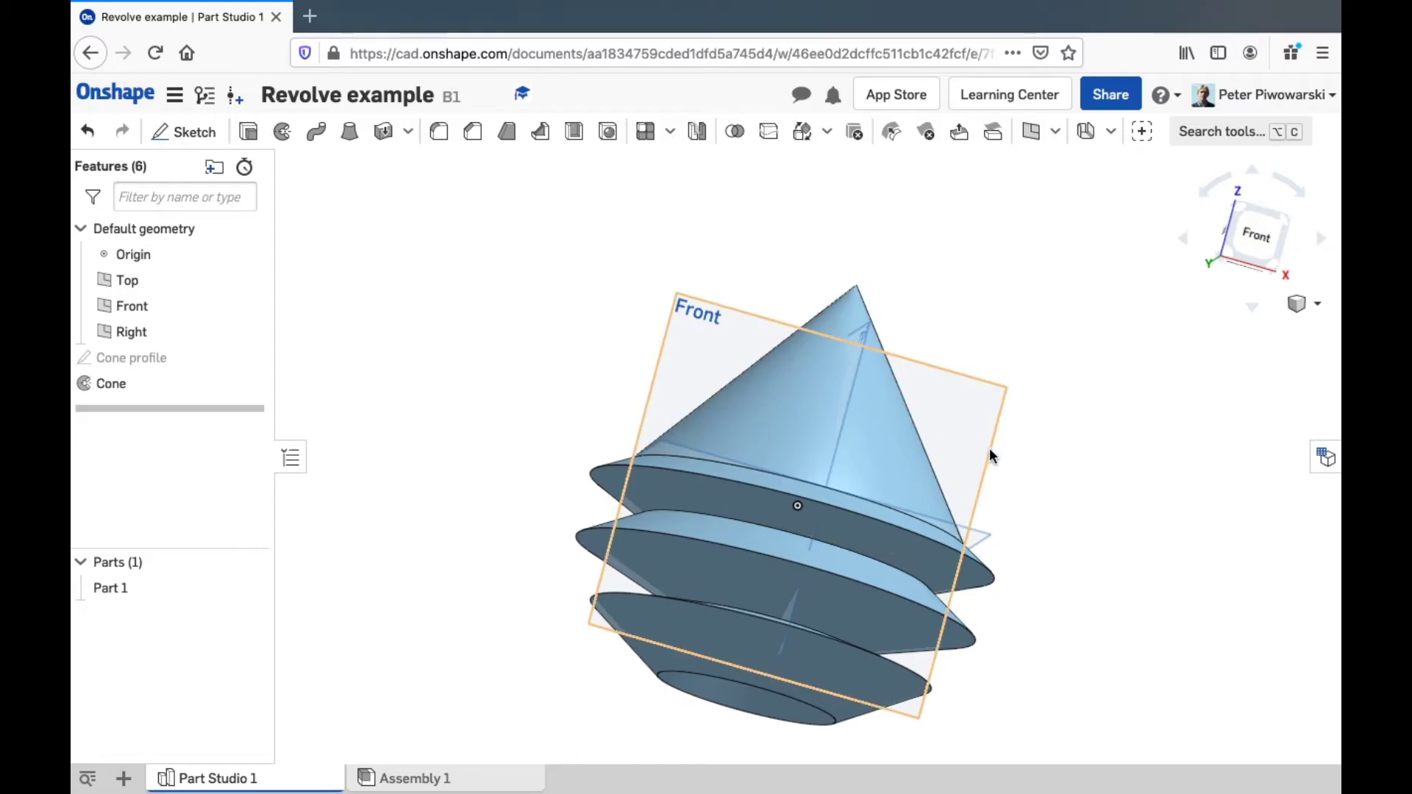
- Orbit, zoom and fit the view to inspect the tiered cone from below and the left
right_click_drag(990, 452, 1038, 366)
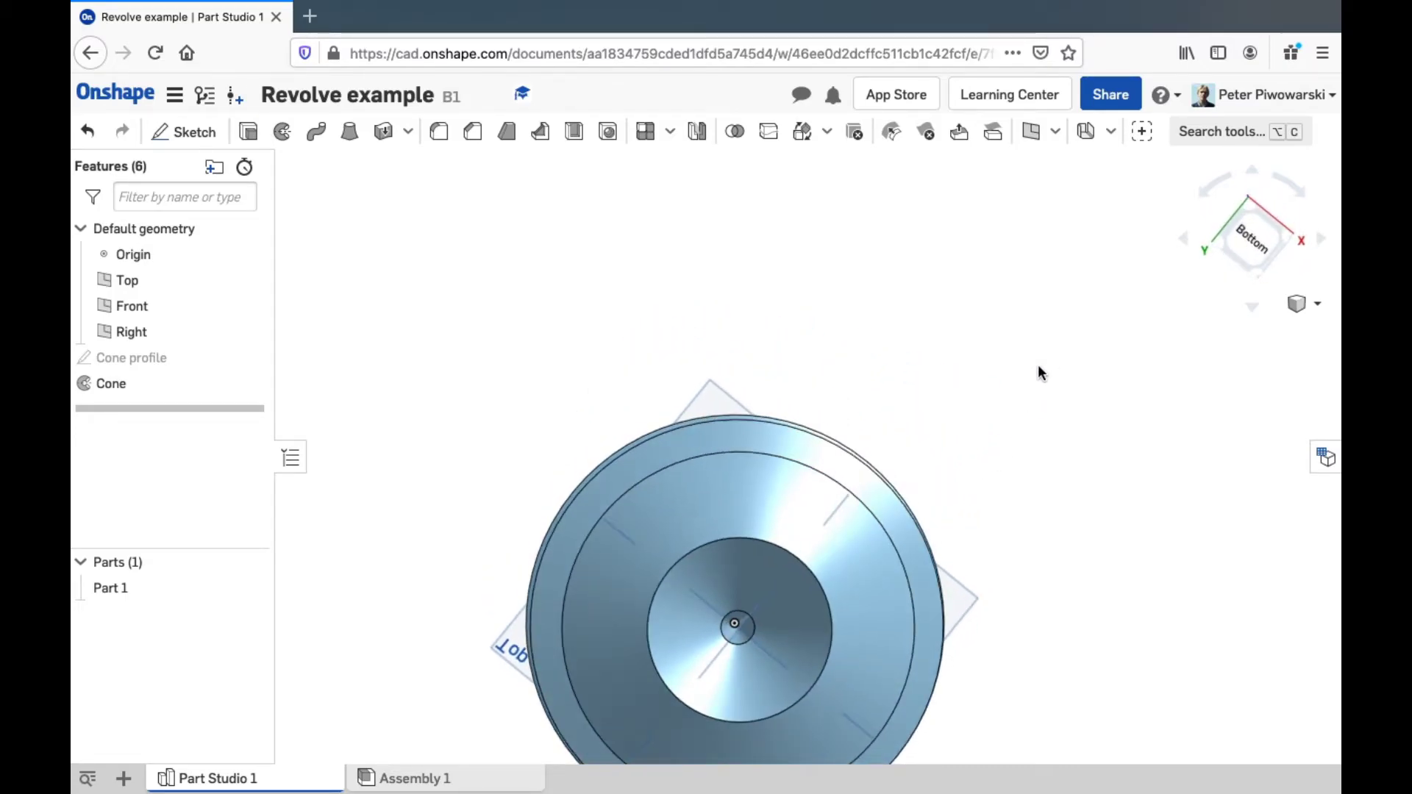
scroll(747, 662, "up", 6)
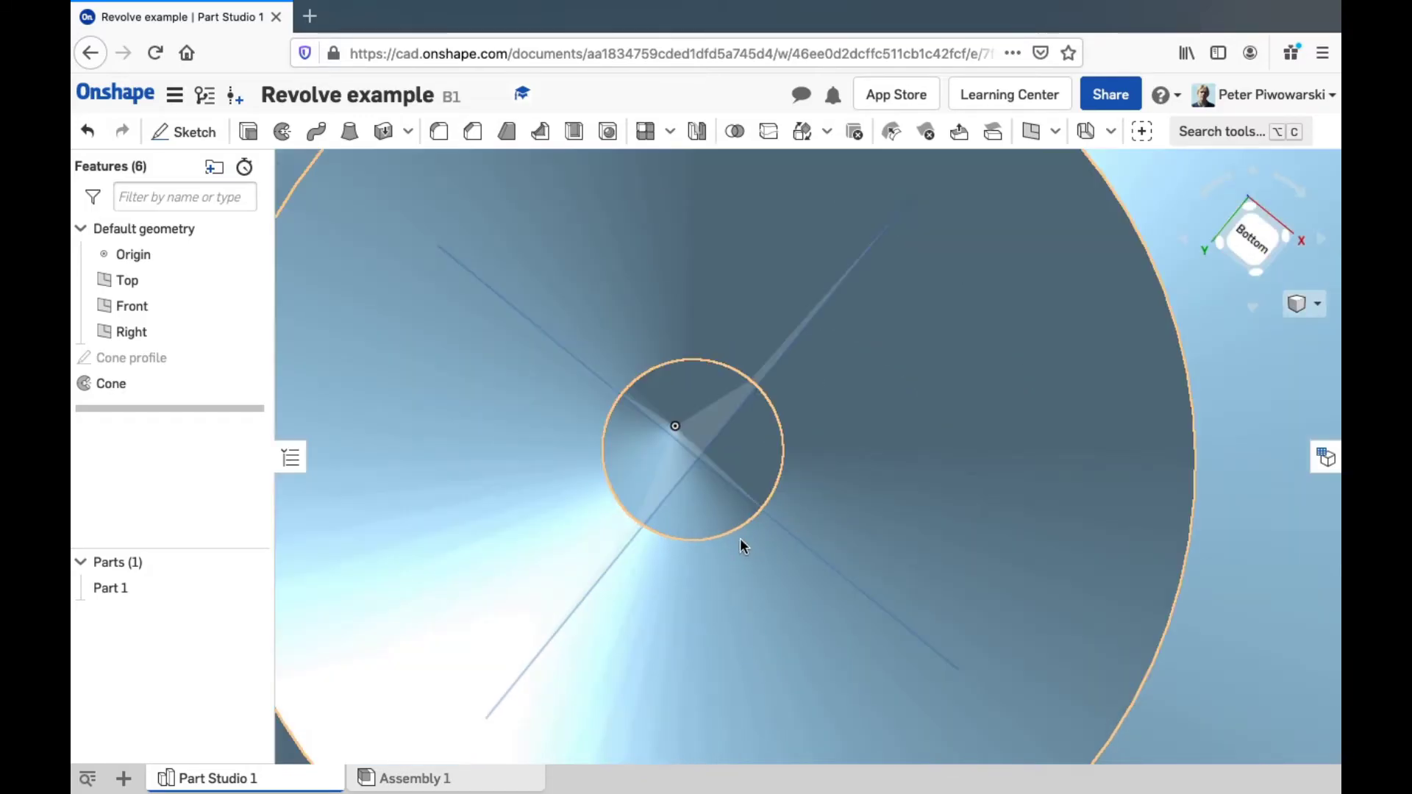
mouse_move(740, 540)
right_mouse_down()
mouse_move(740, 510)
mouse_move(735, 618)
mouse_move(806, 474)
right_mouse_up()
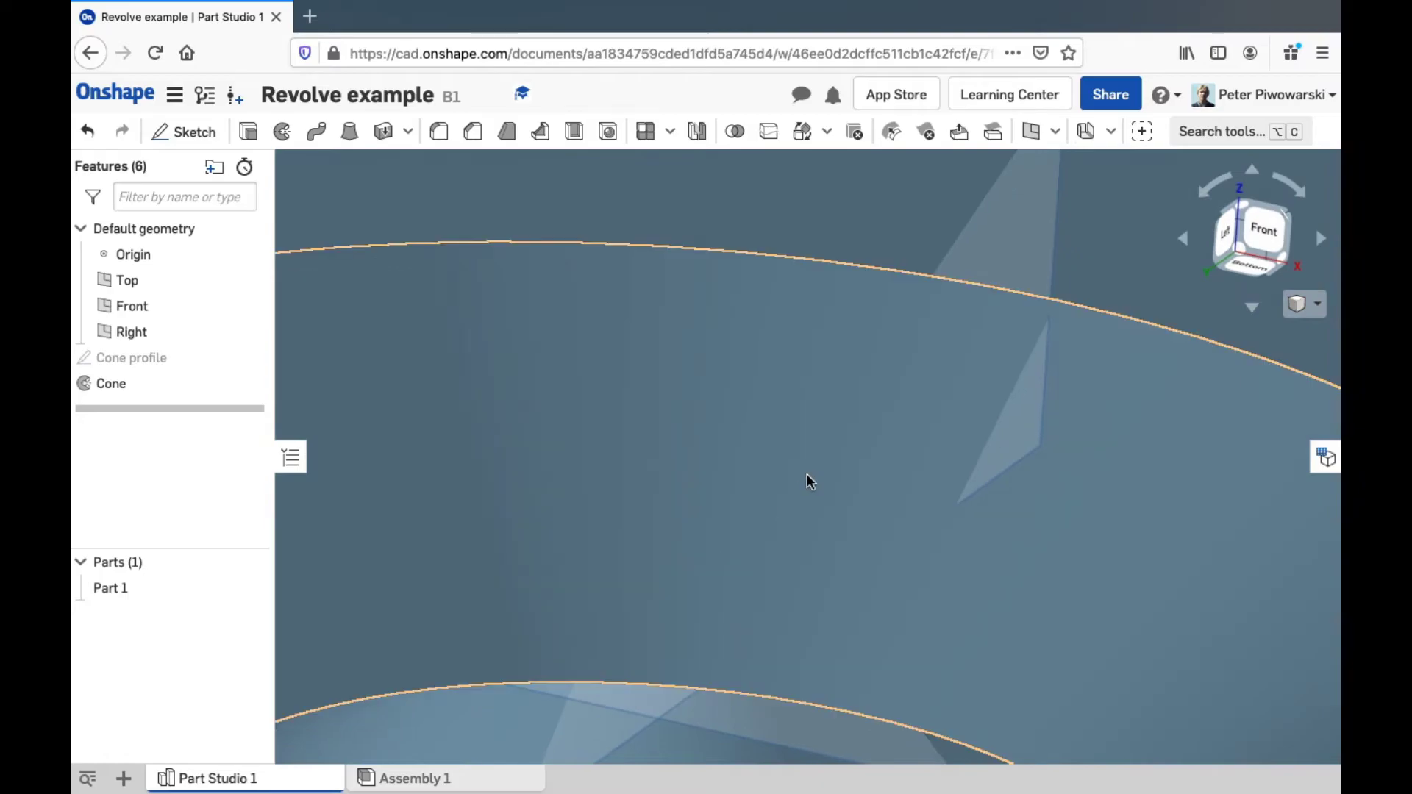
key("f")
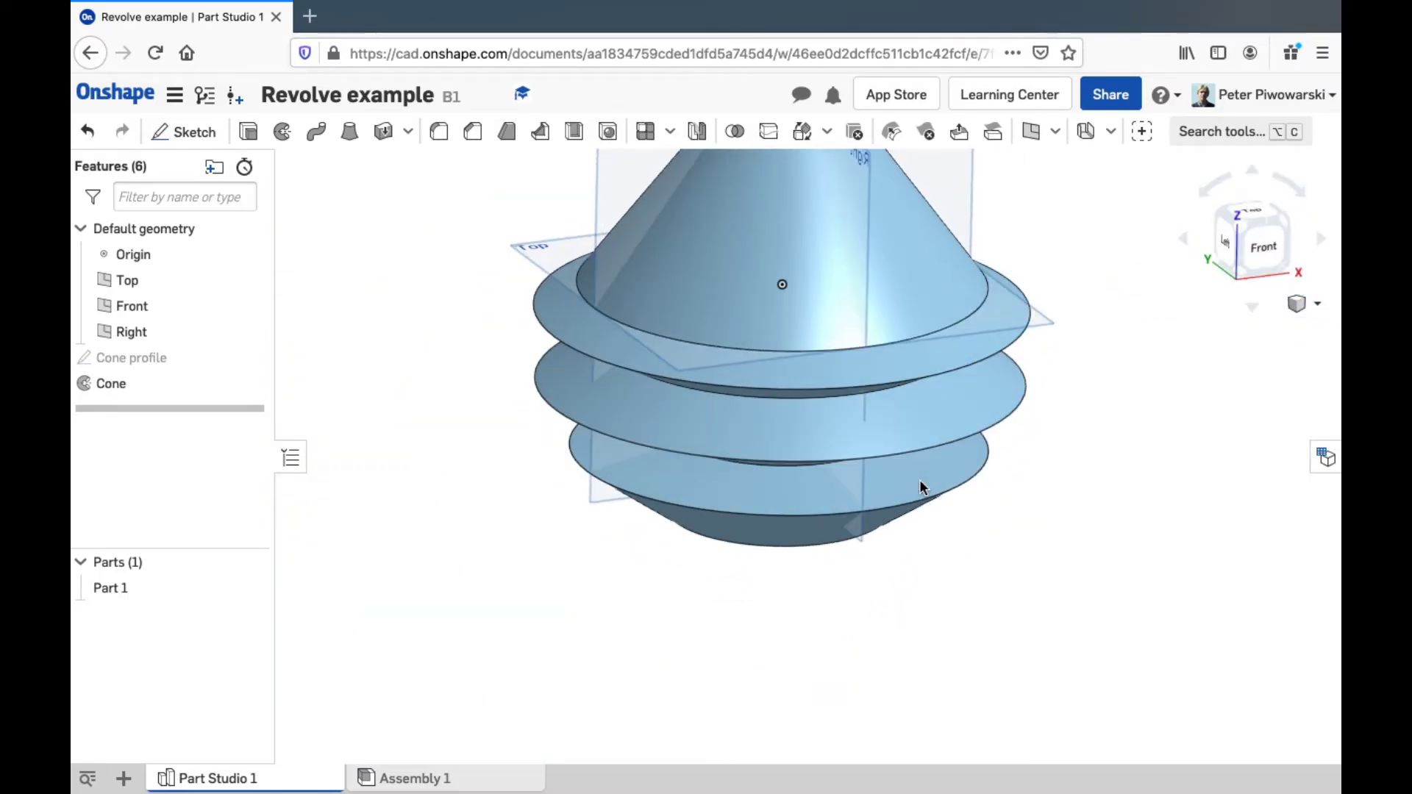
right_click_drag(919, 479, 978, 465)
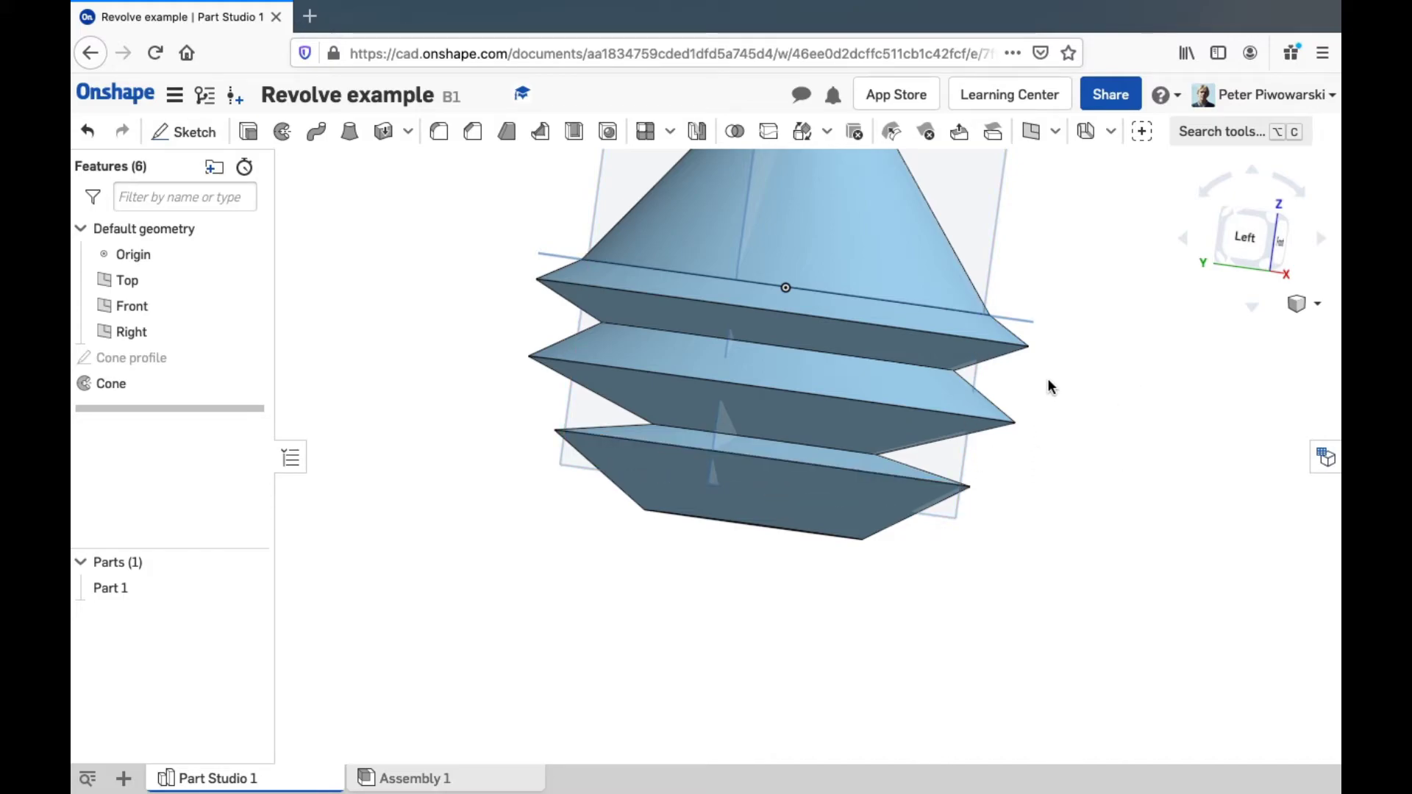
- Undo the Cone revolve and Cone profile sketch, then face the empty Front plane
key("ctrl+z")
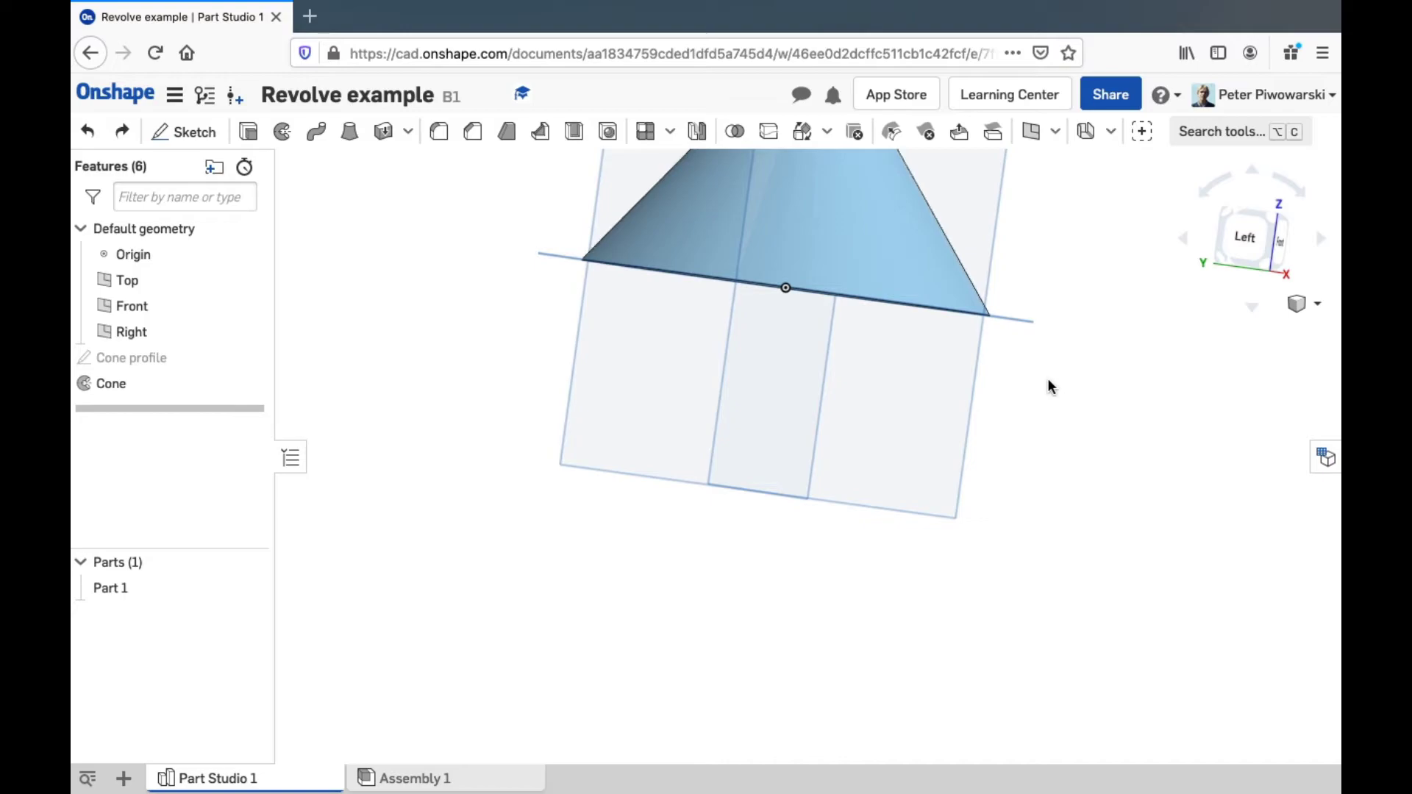
key("ctrl+z")
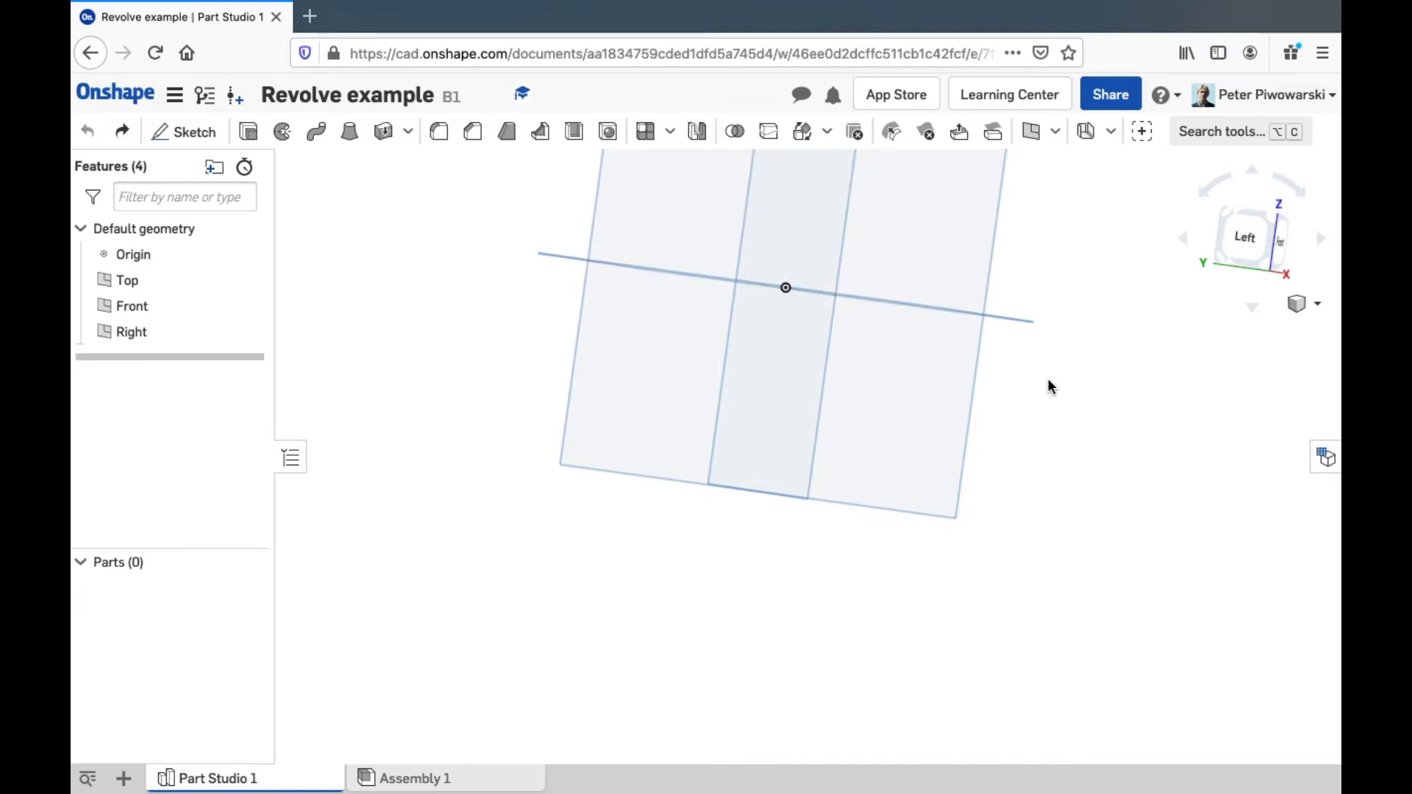
right_click_drag(1020, 287, 1223, 271)
left_click(1266, 251)
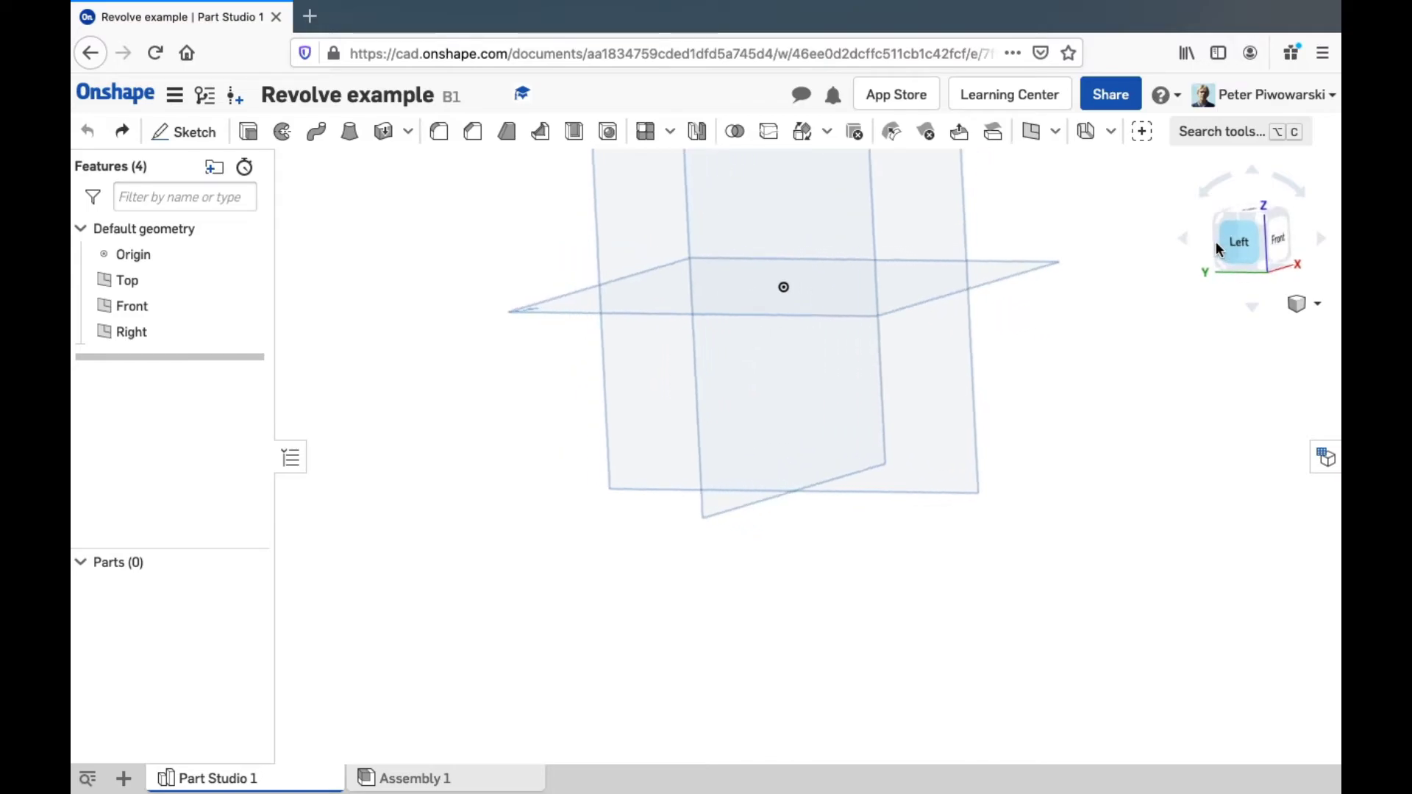
left_click(1272, 239)
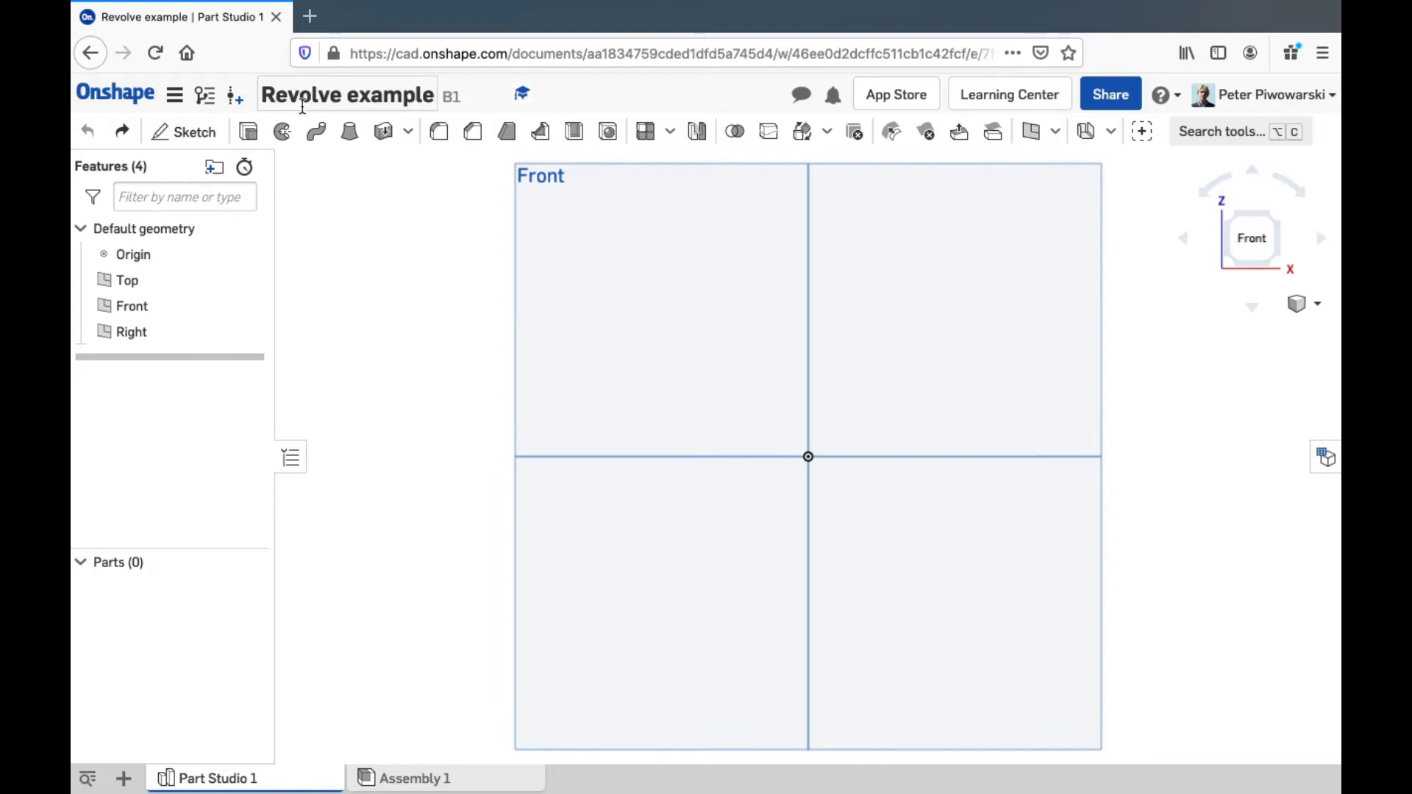
- Sketch on the Front plane a vertical construction line crossing the origin, then stop drawing lines
left_click(190, 131)
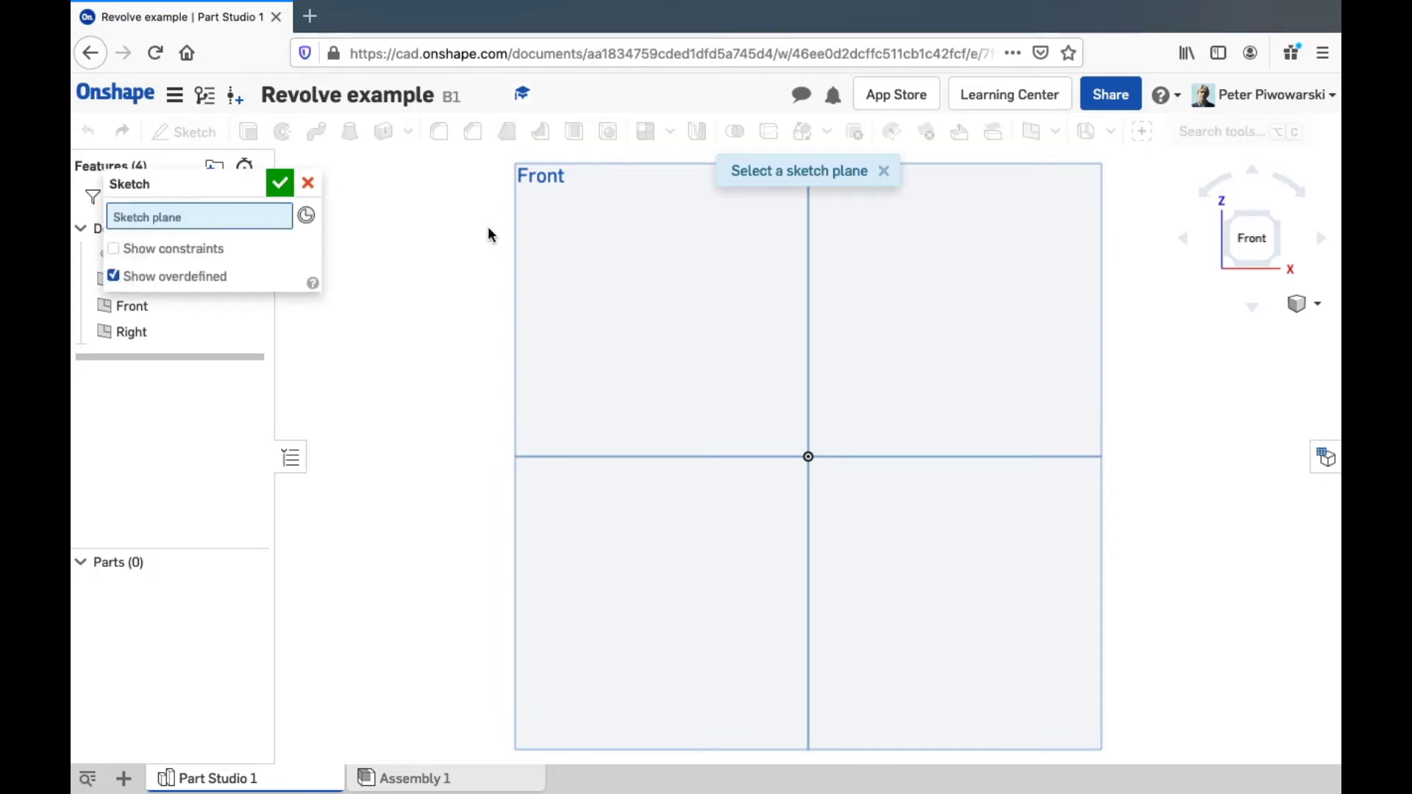
left_click(739, 351)
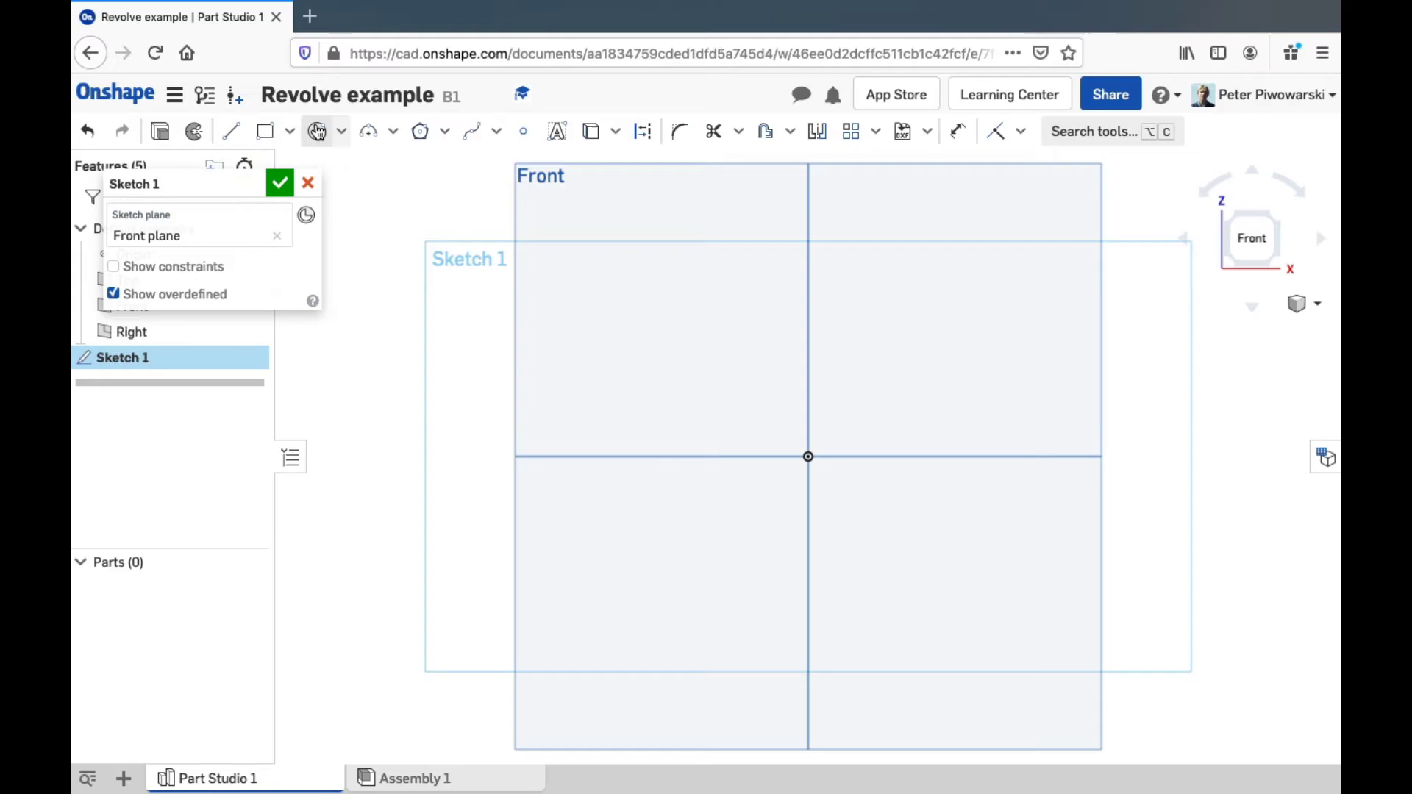
left_click(642, 134)
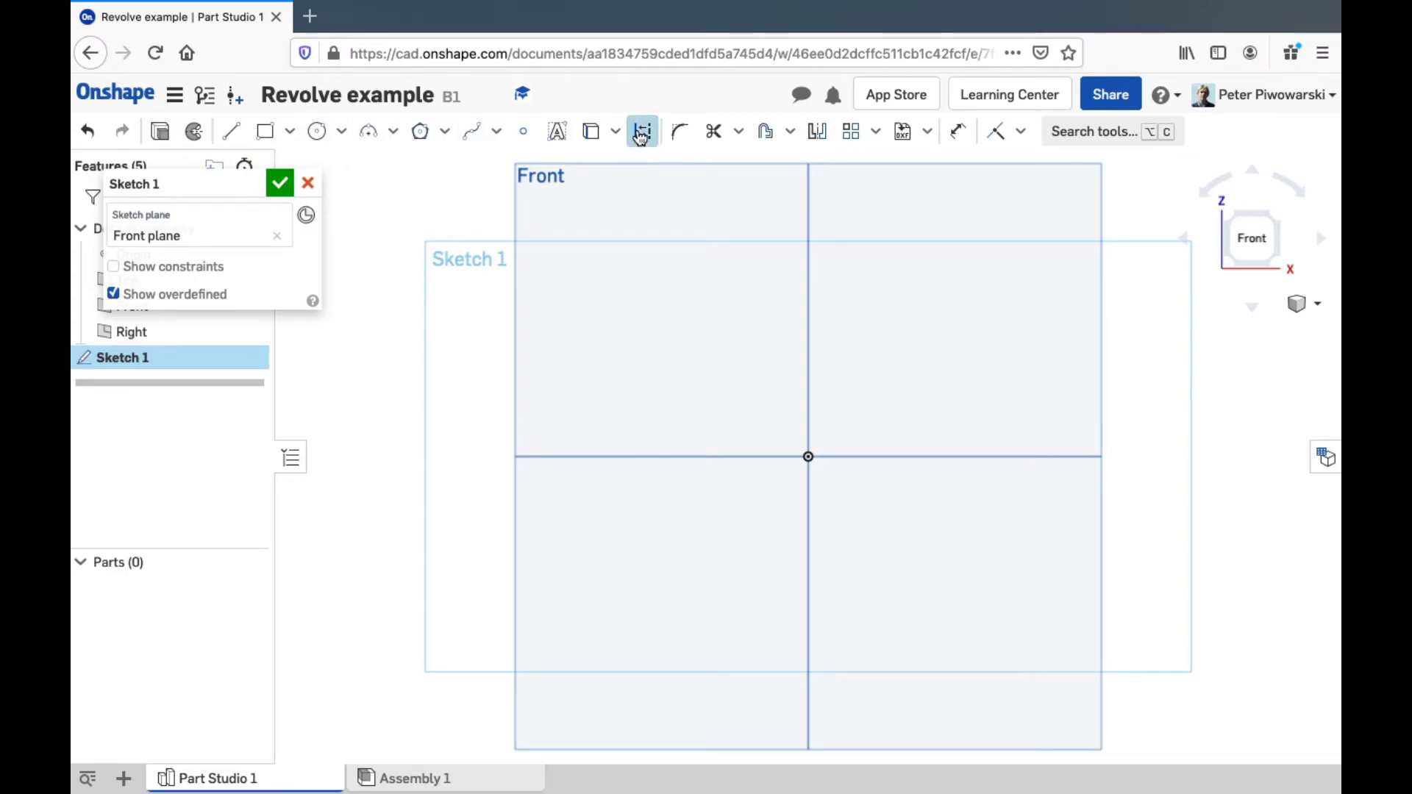
left_click(230, 132)
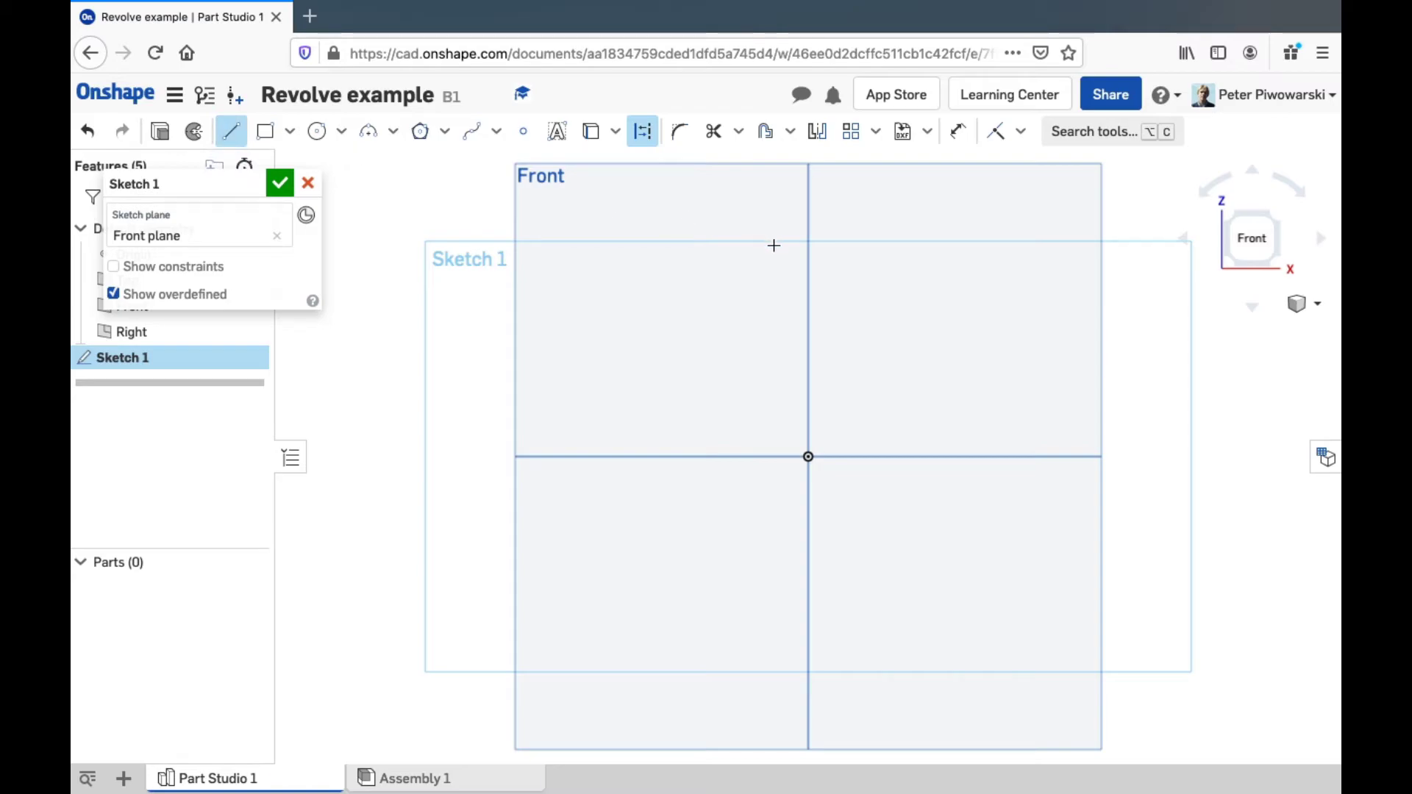
left_click_drag(808, 265, 794, 507)
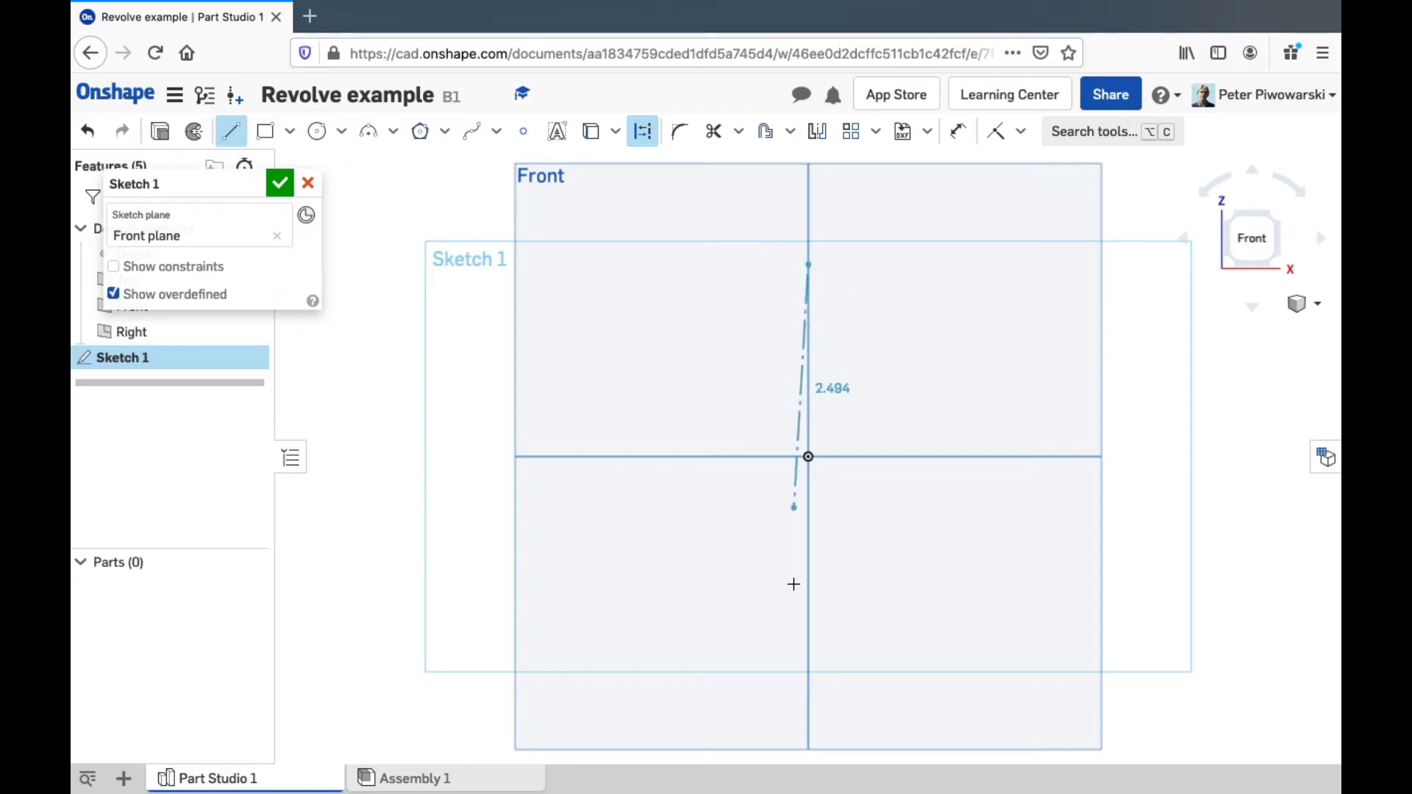
left_click_drag(794, 584, 719, 501)
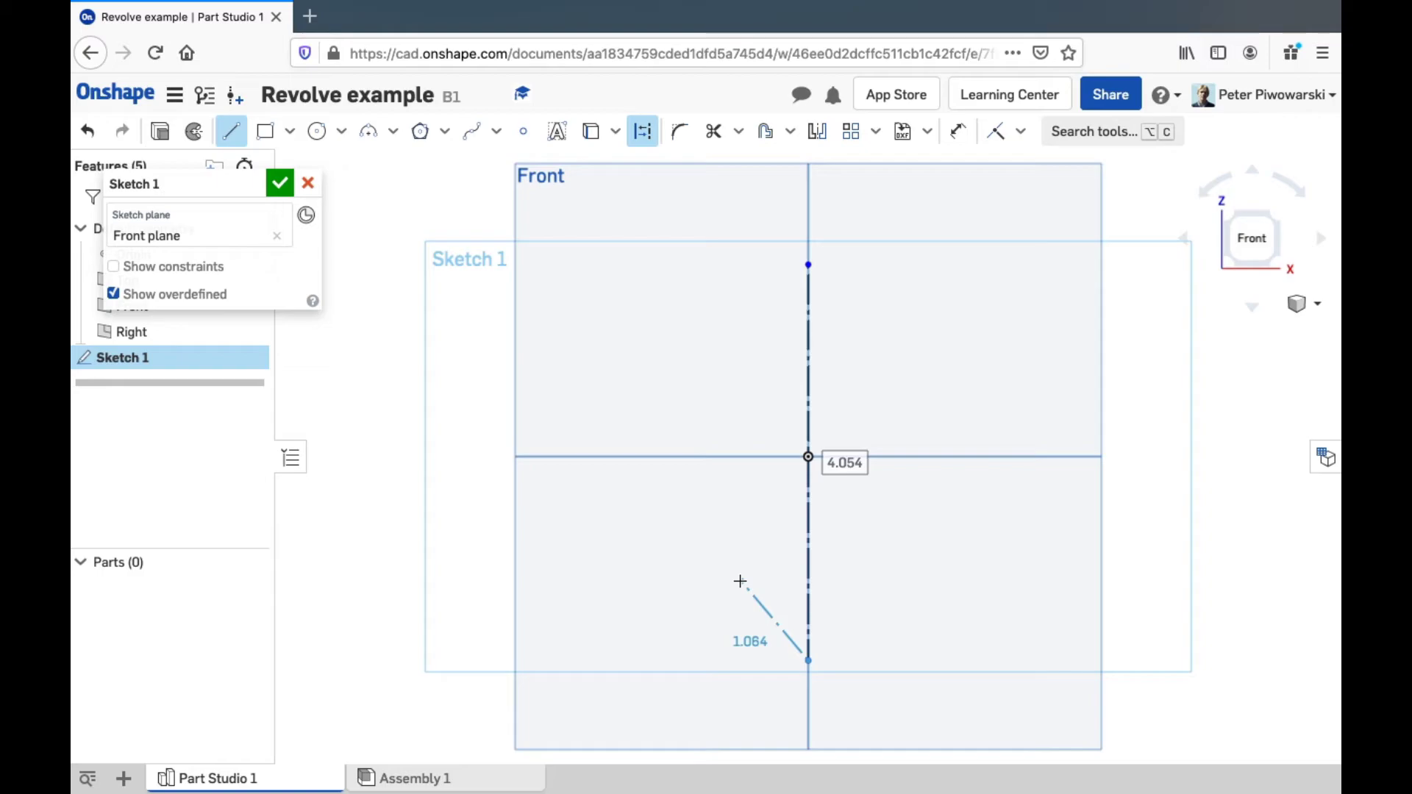
right_click(740, 582)
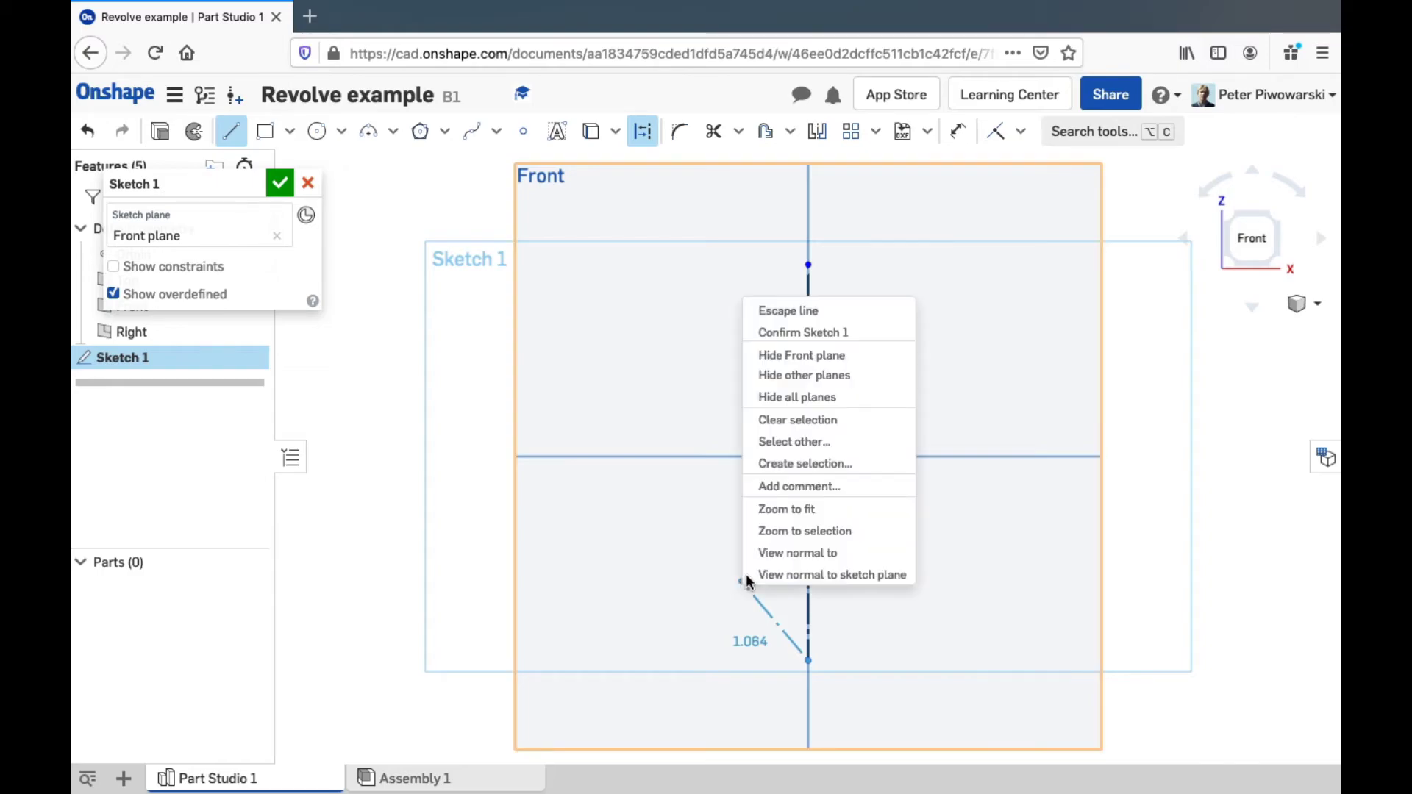
left_click(802, 314)
- Draw a circle centred on the horizontal axis and dimension its diameter to 2
left_click(317, 131)
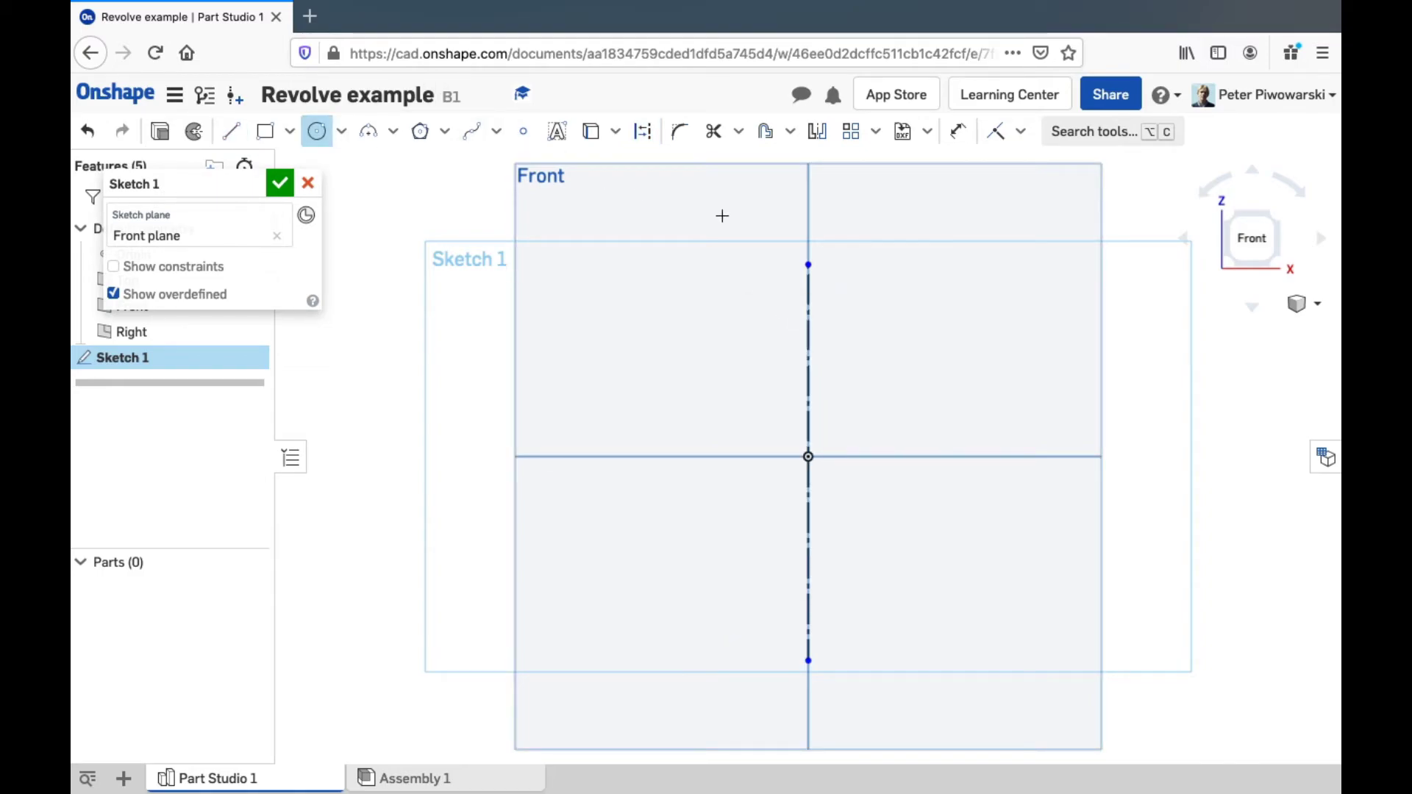
left_click(960, 458)
left_click(1000, 369)
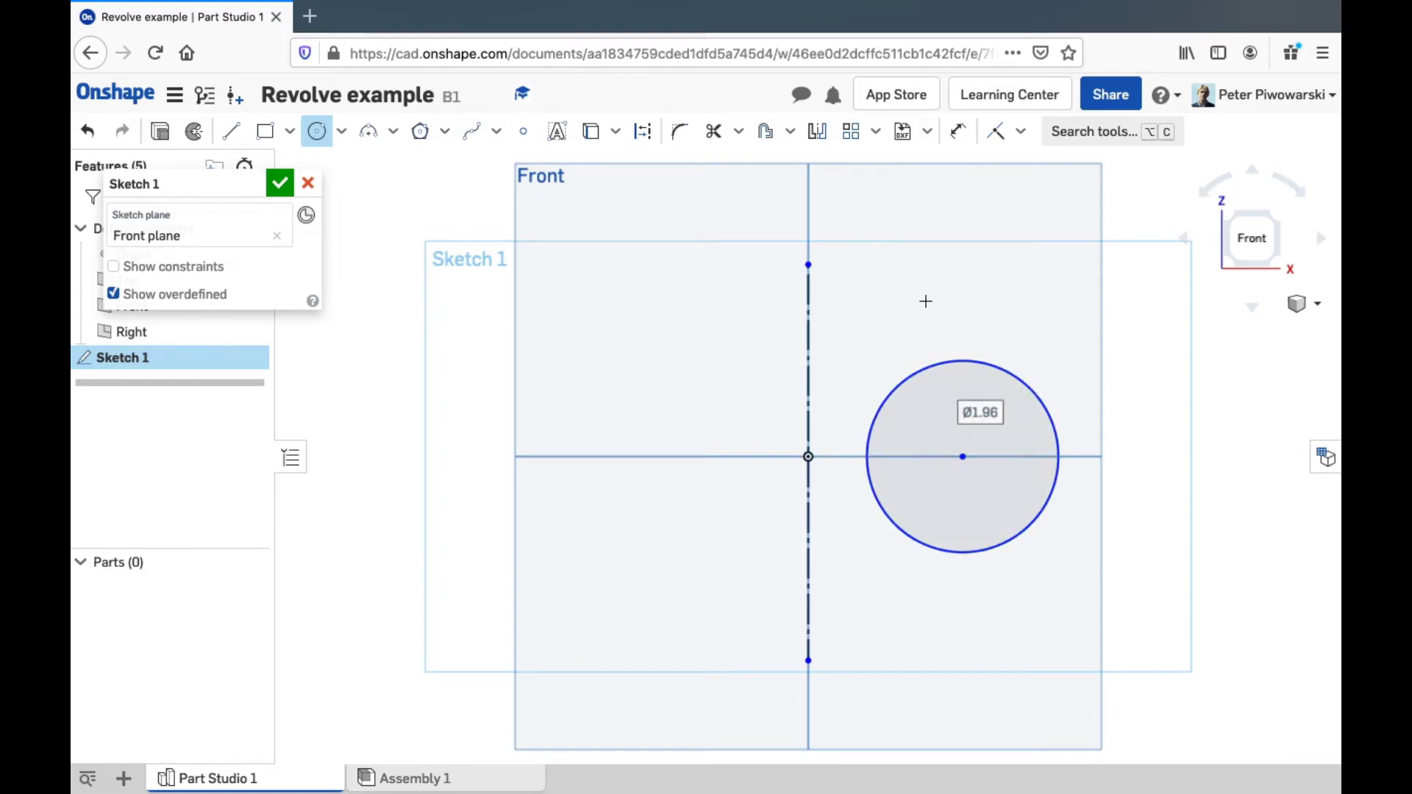
left_click(958, 131)
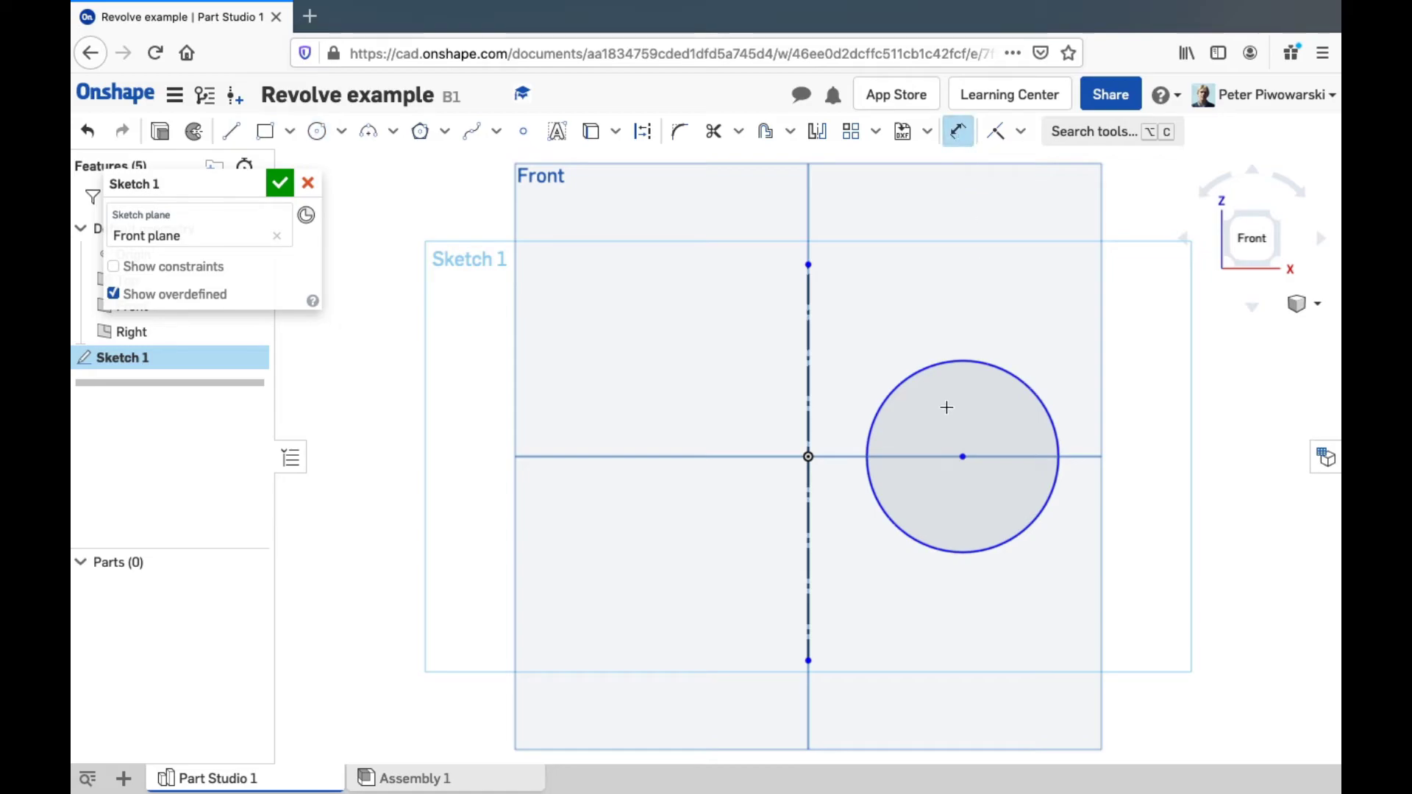
left_click(953, 369)
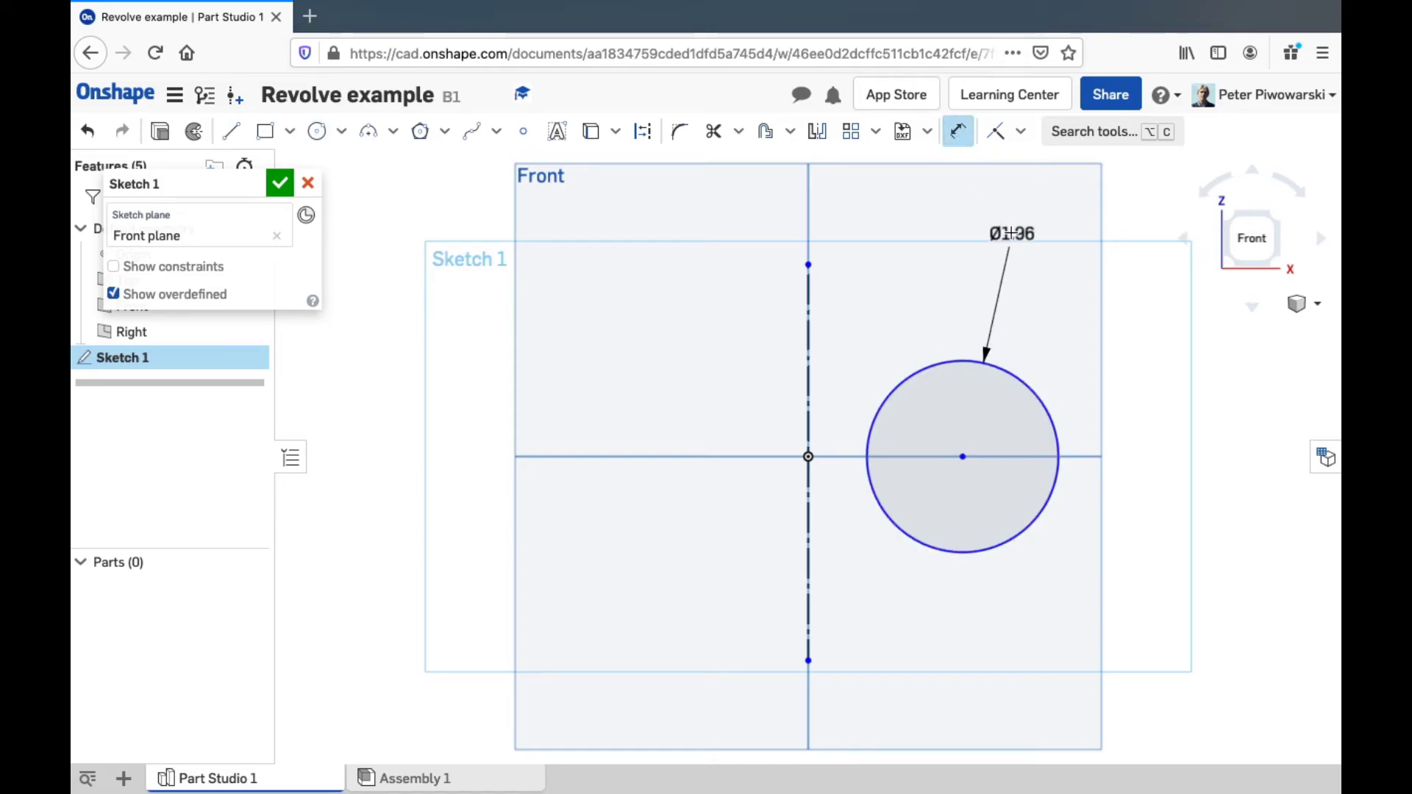
left_click(1012, 237)
type("2i")
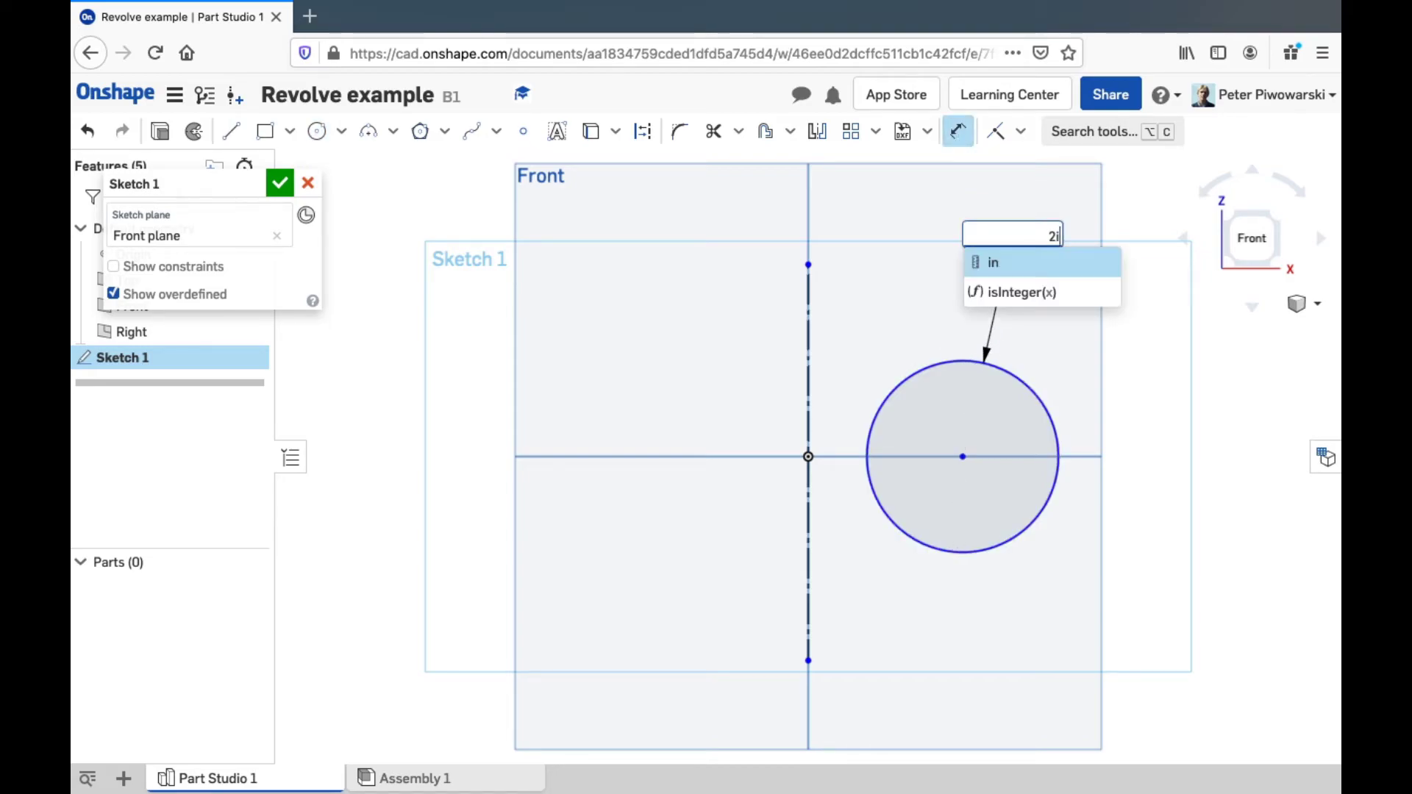
key("Return")
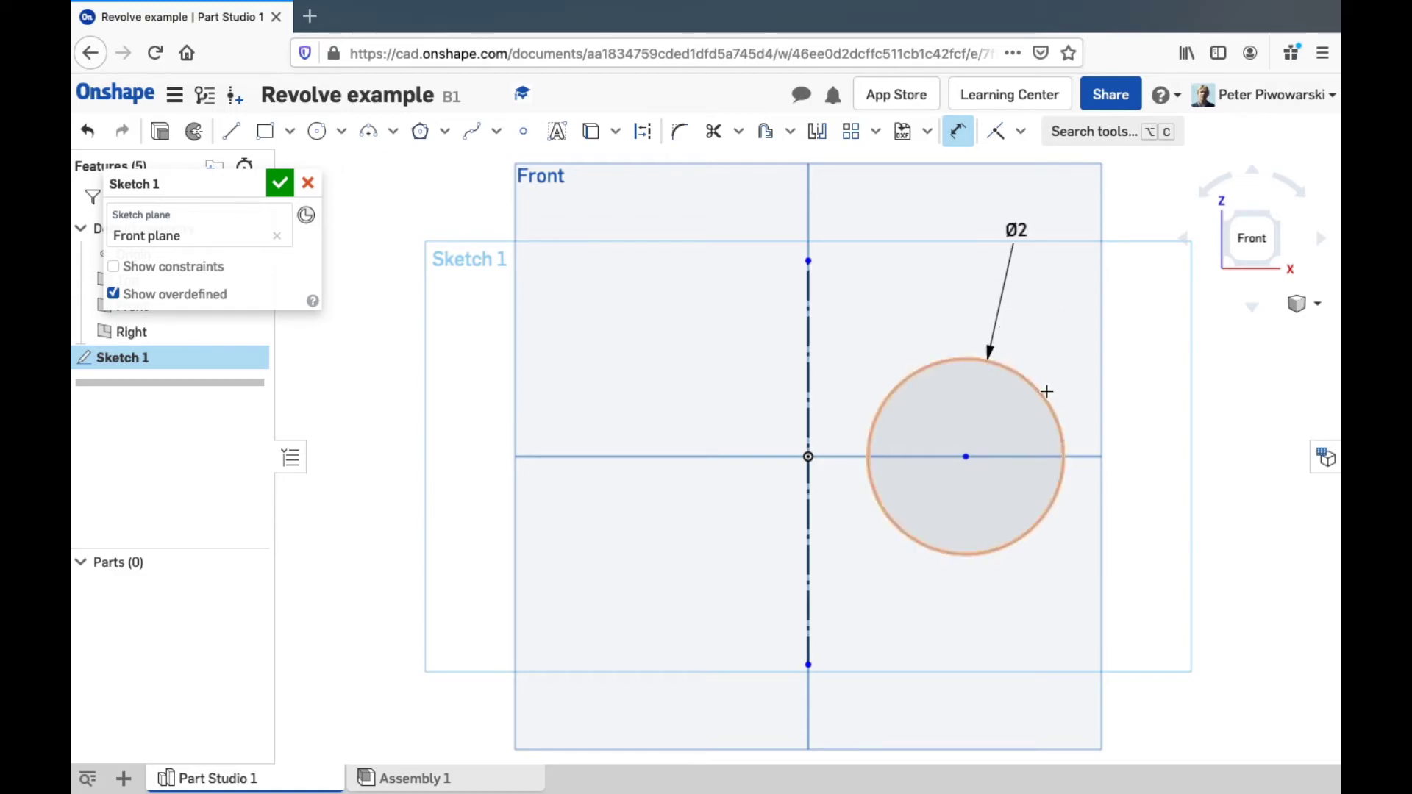
- Set the circle 2.5 from the construction line and start naming the sketch Donut profile
left_click(1040, 397)
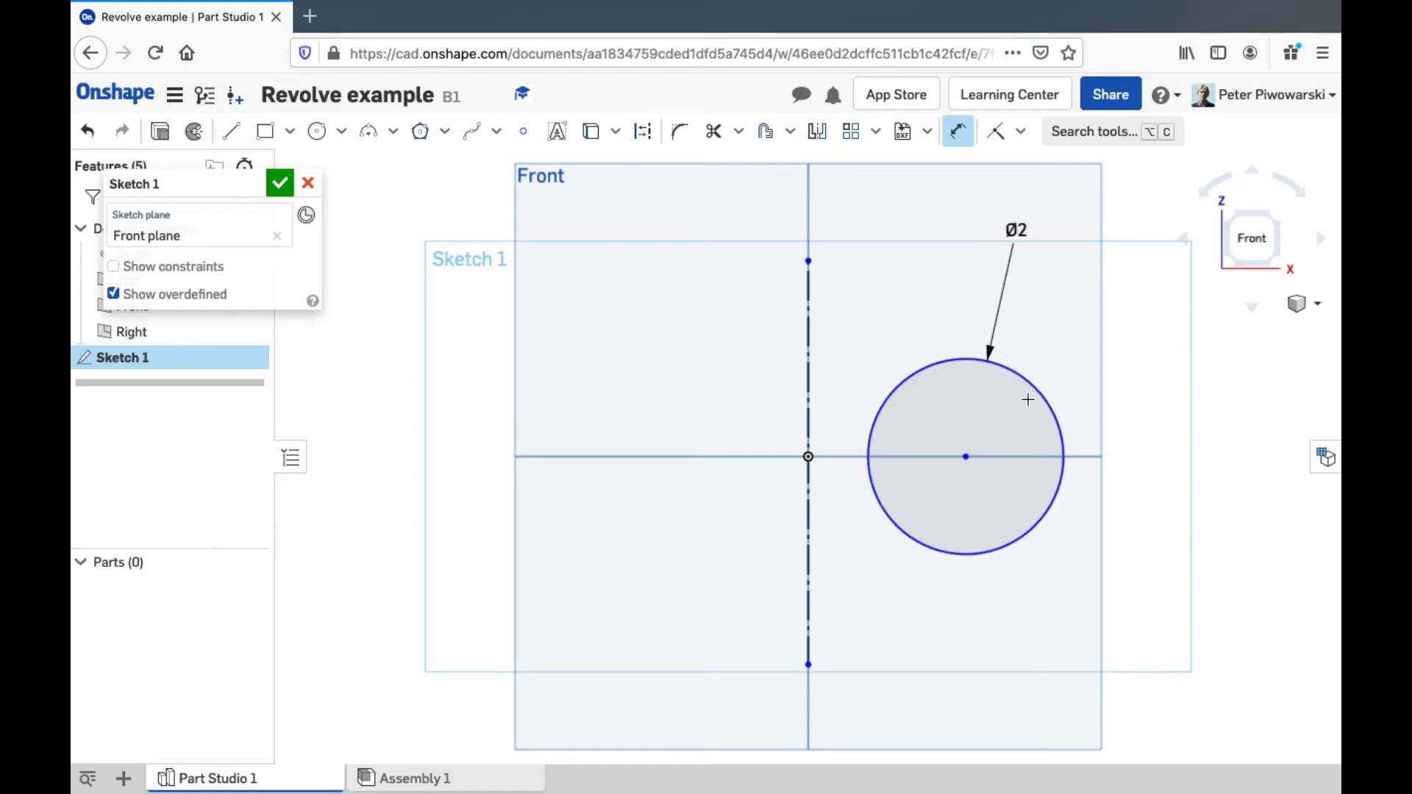
left_click(806, 406)
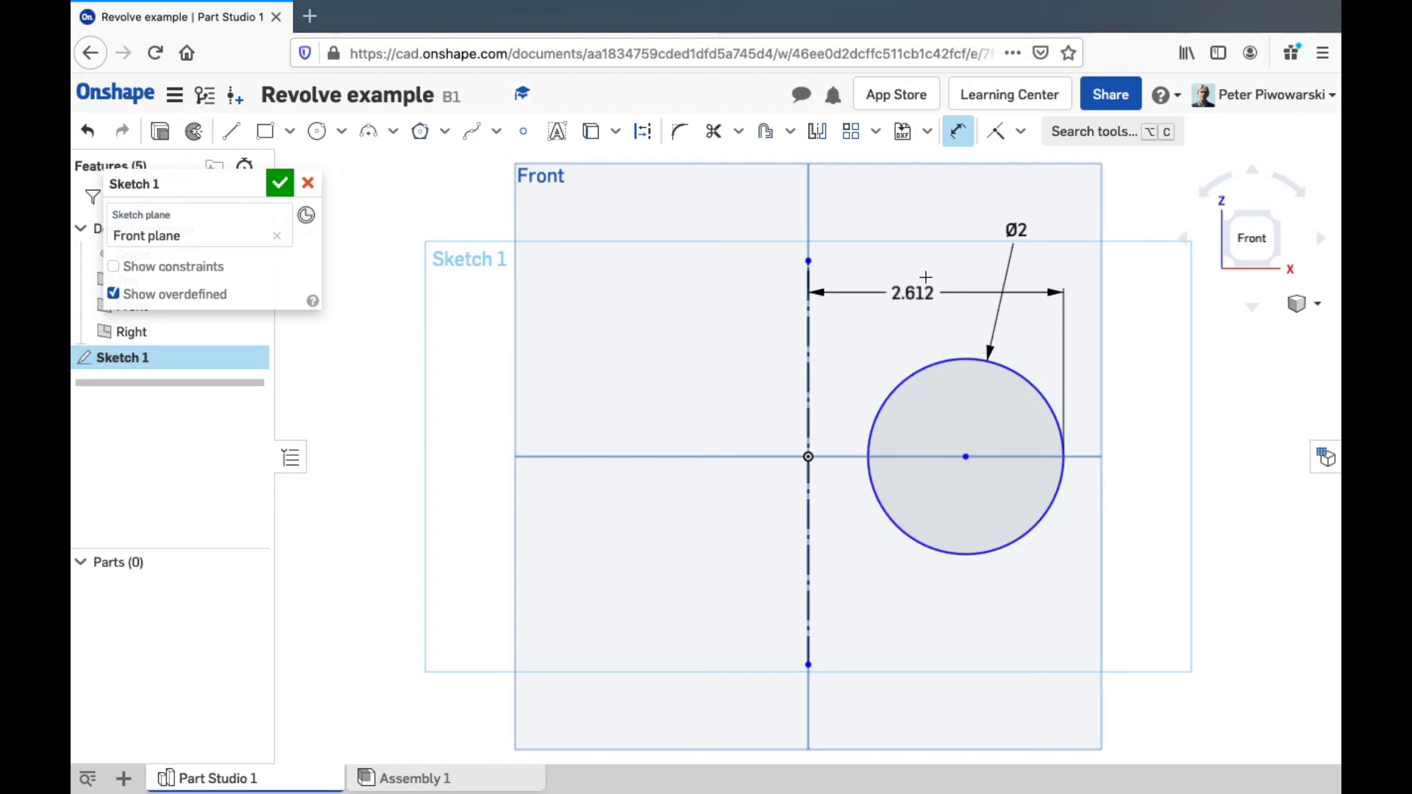
left_click(926, 213)
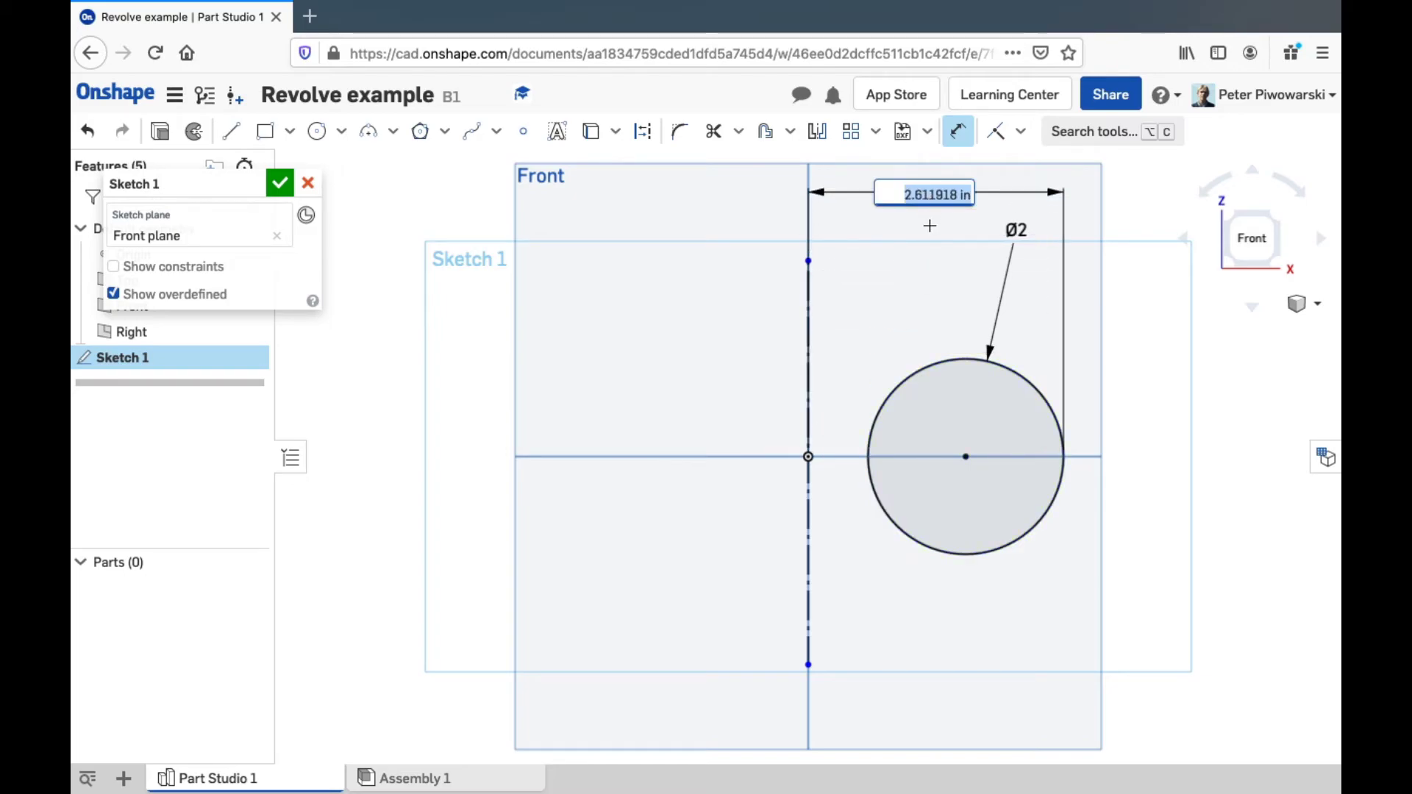
key("BackSpace")
type("2.")
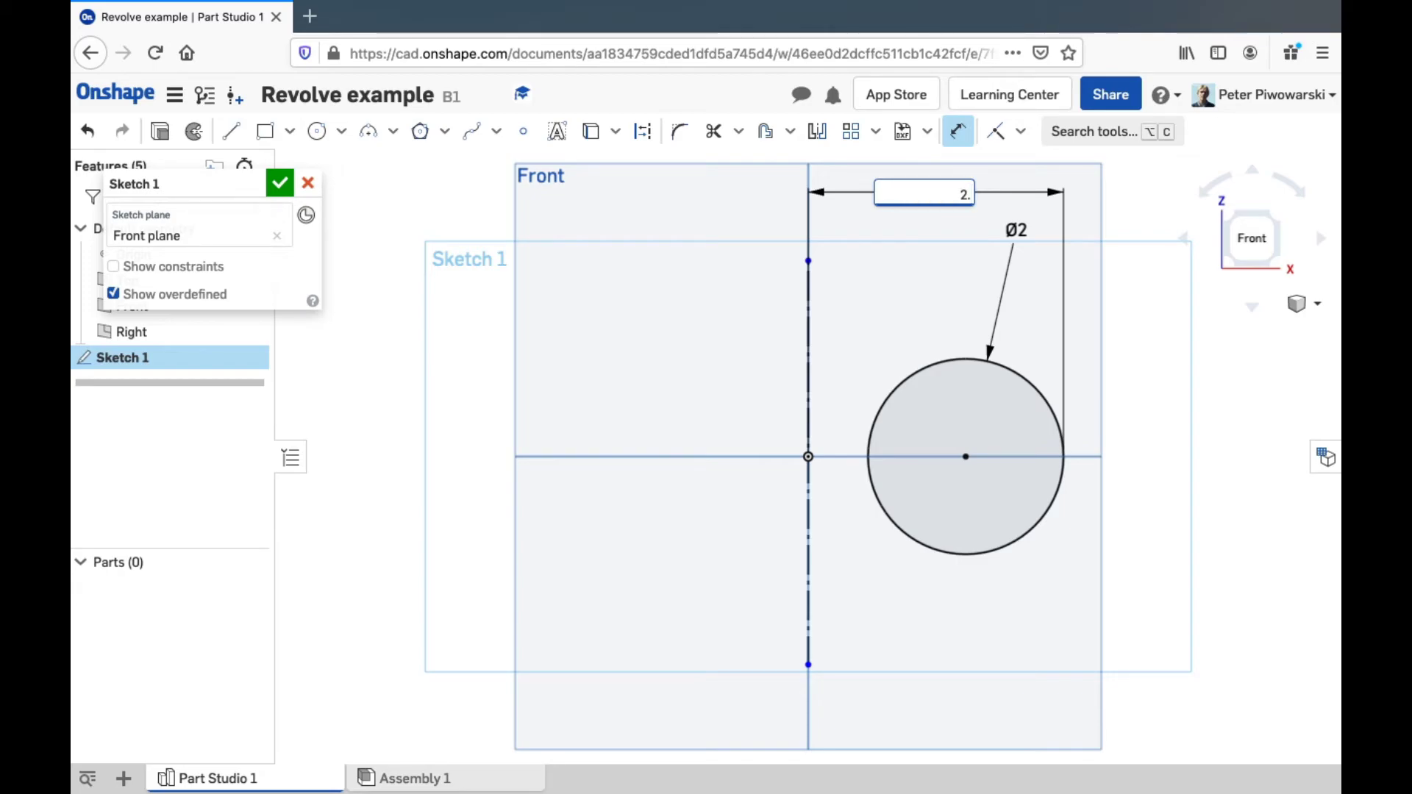
type("5in")
key("Return")
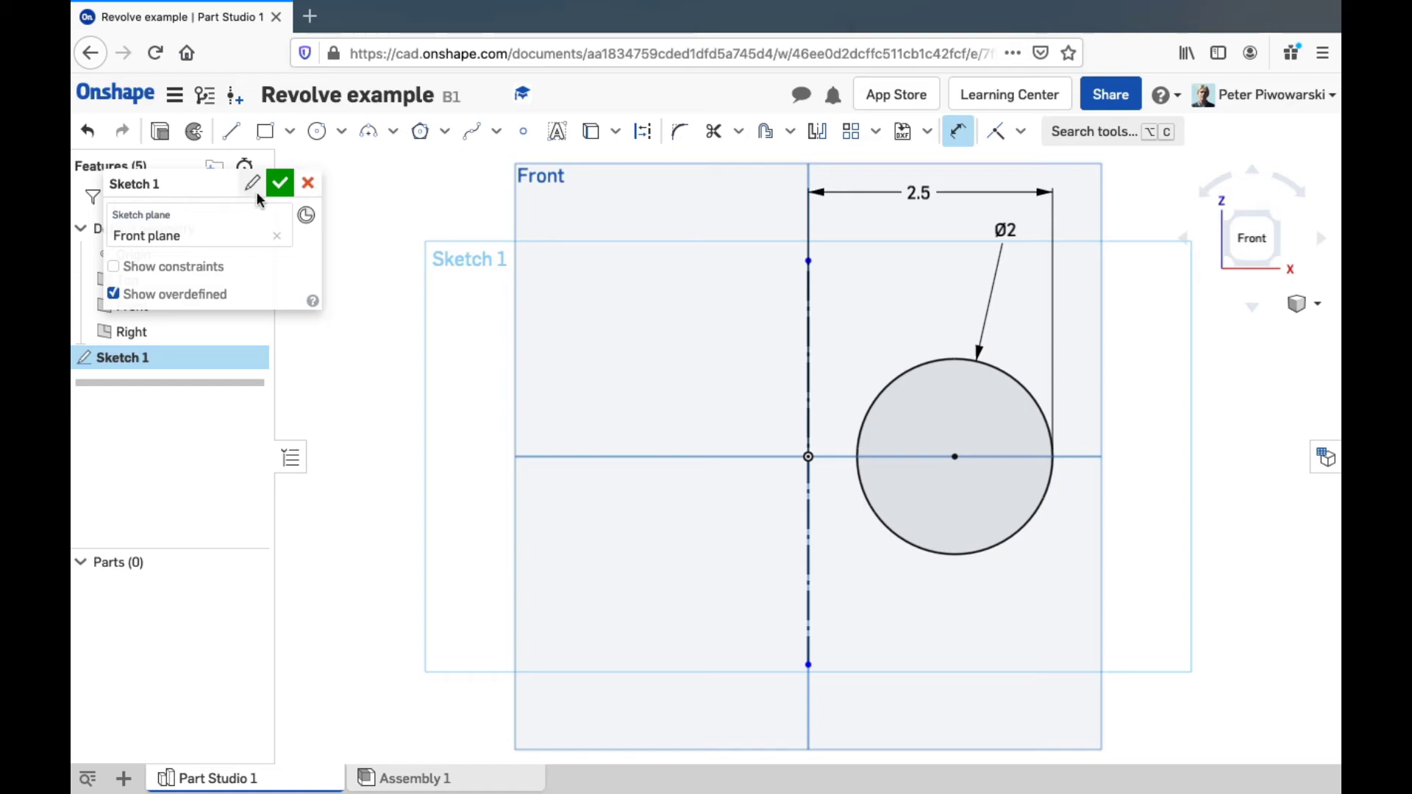
left_click(254, 185)
type("Donut profile")
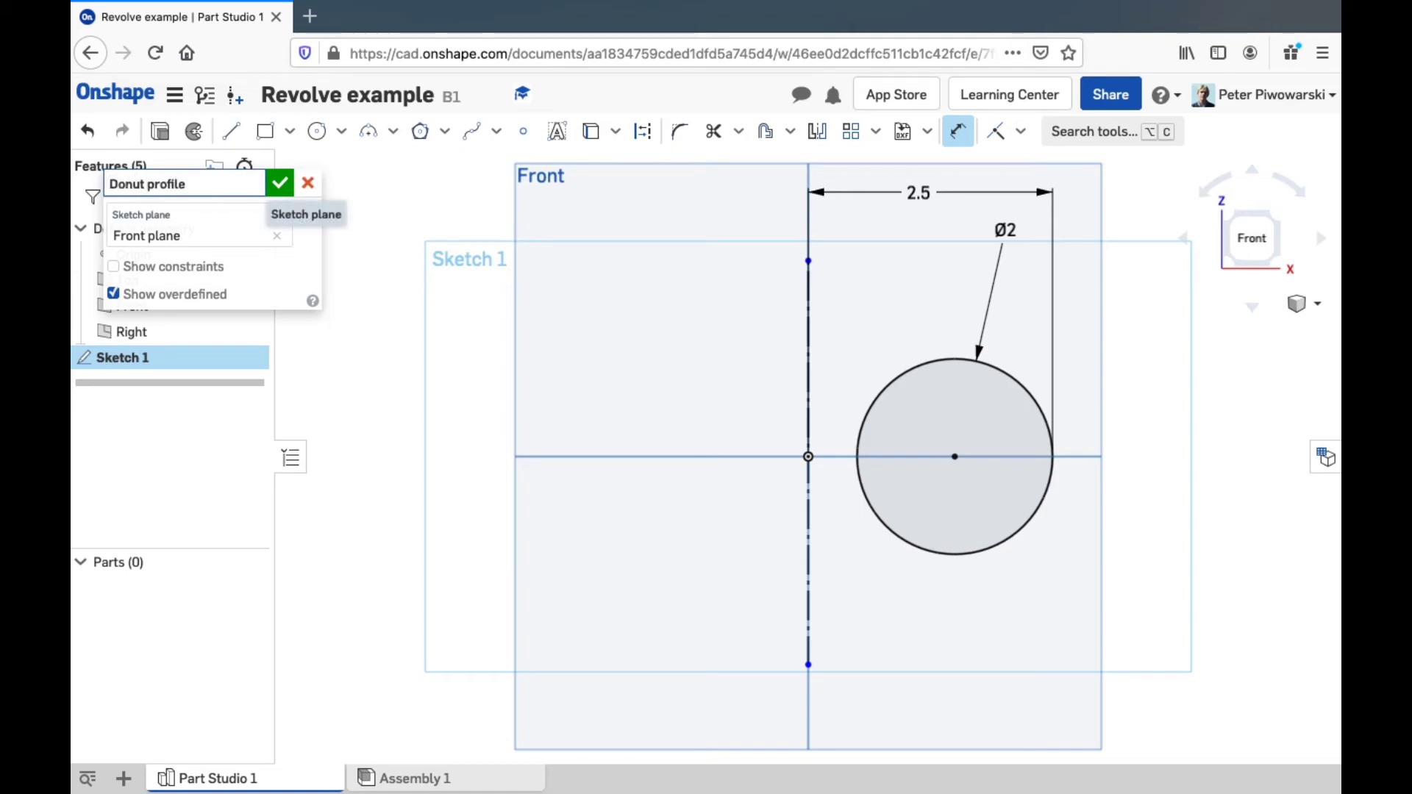
- Accept Donut profile and revolve its circle face around the dashed construction line, previewing a torus
left_click(280, 183)
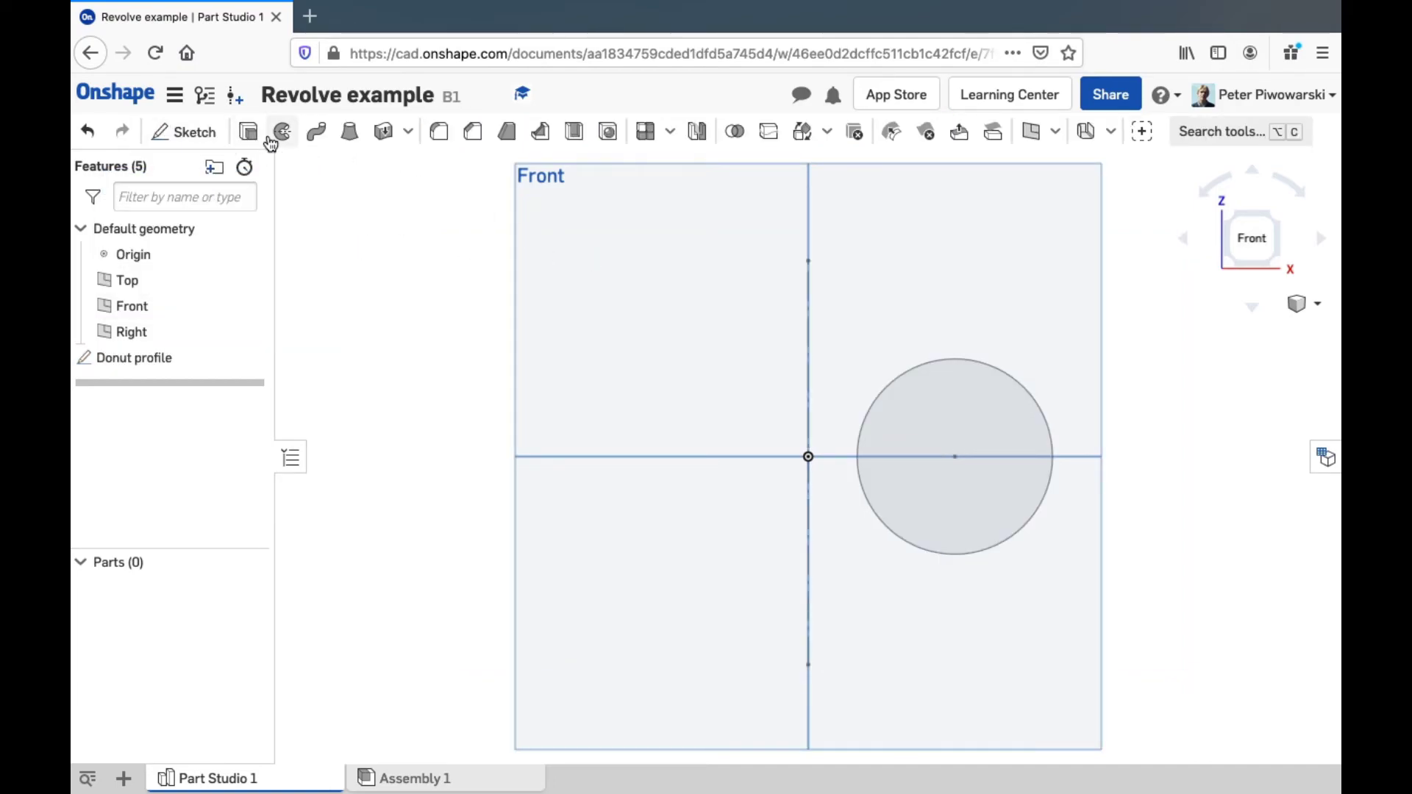
left_click(1276, 220)
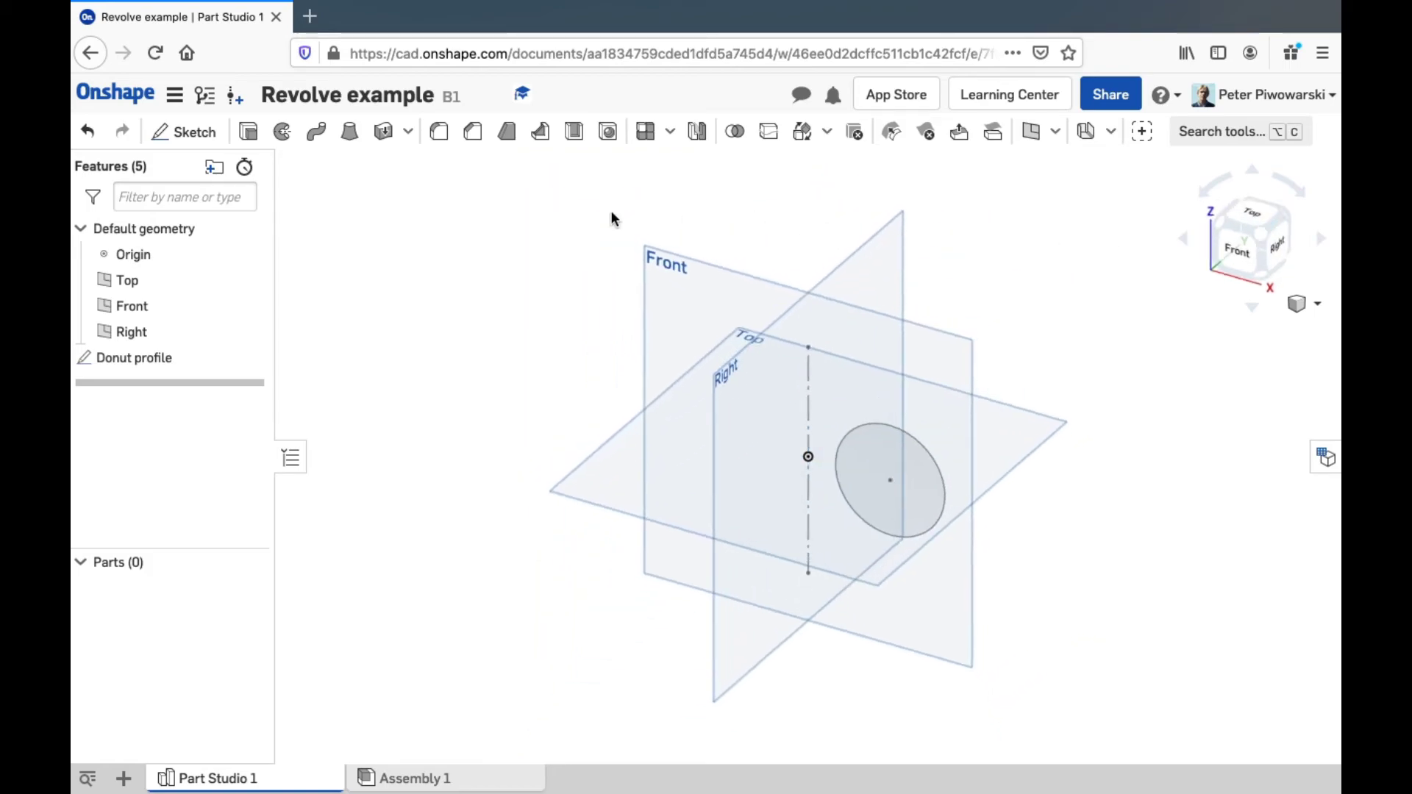
left_click(282, 133)
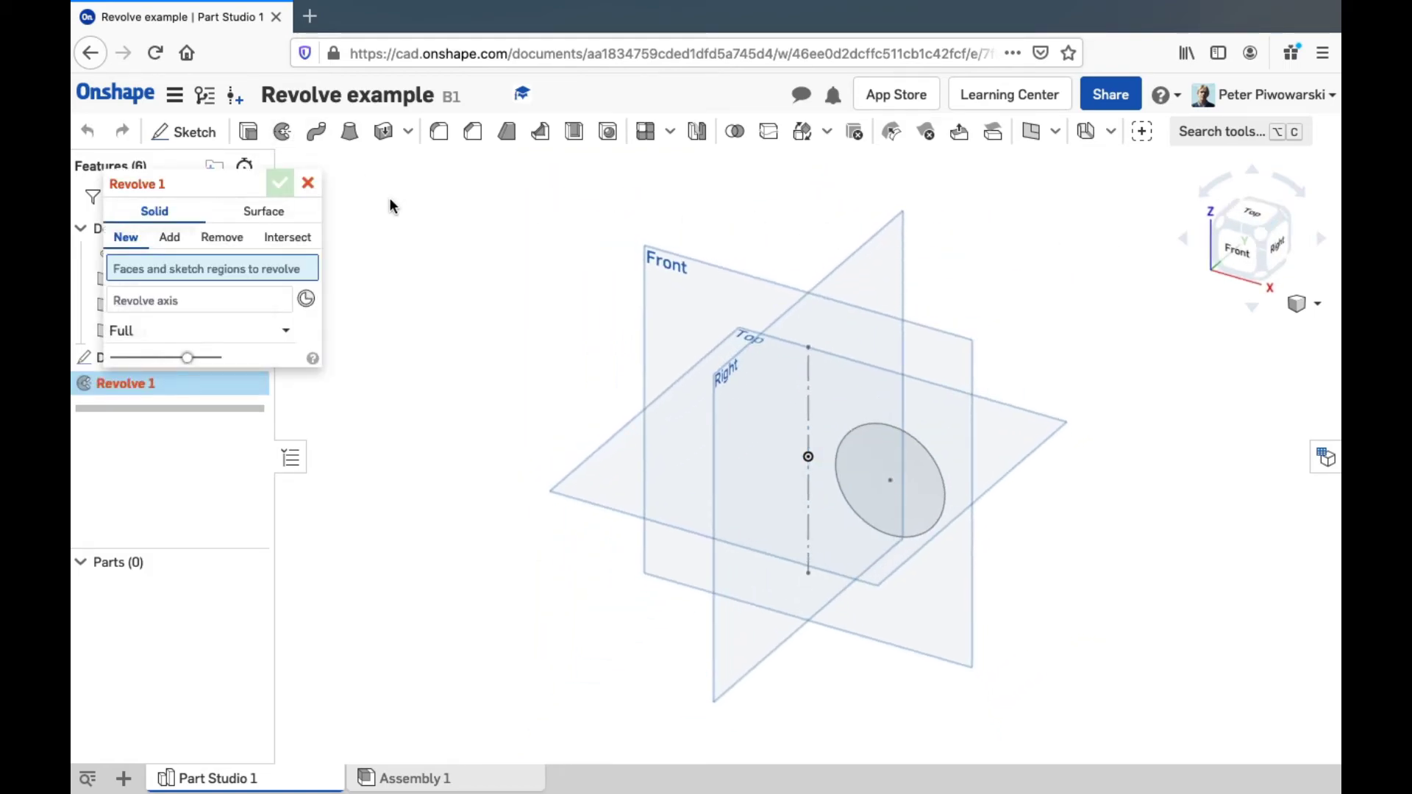
left_click(876, 457)
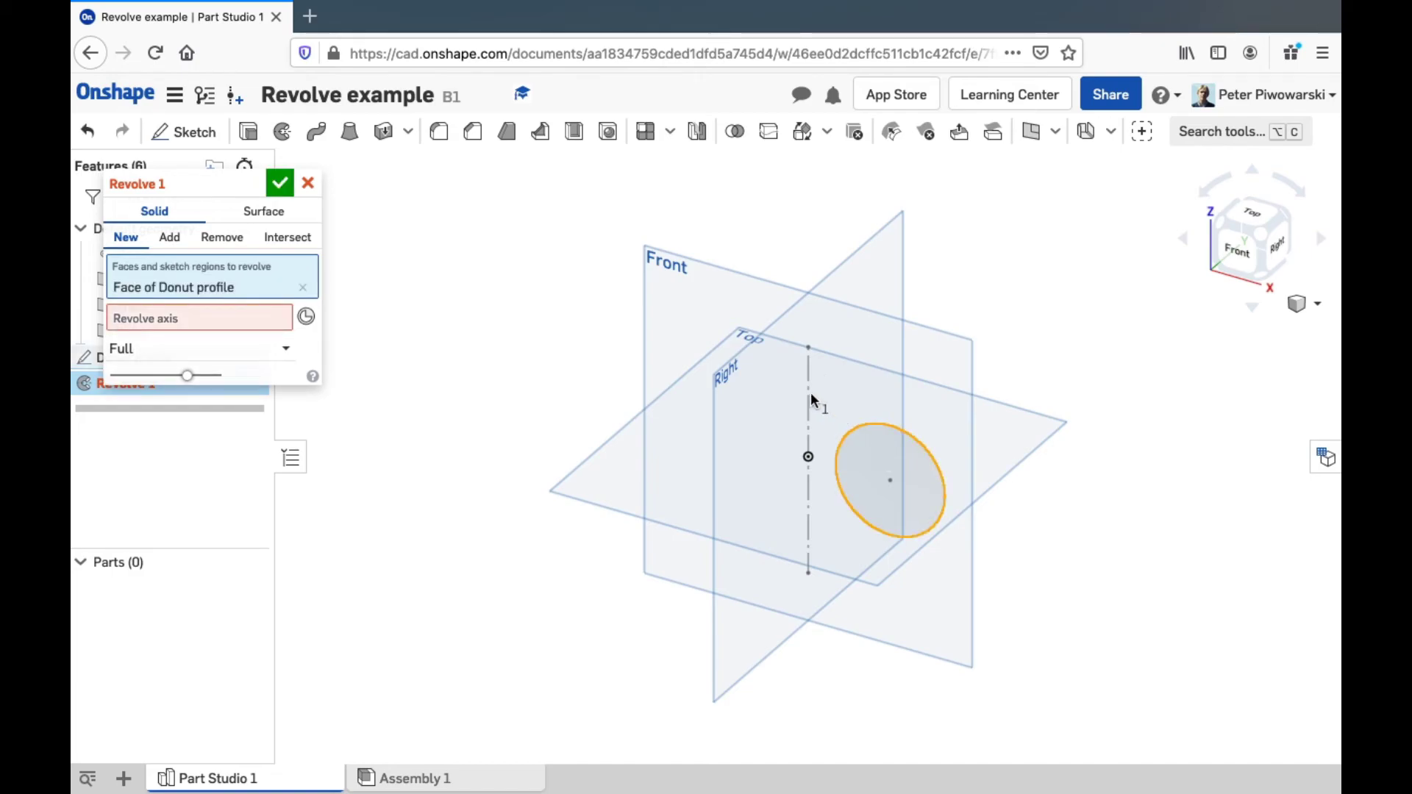
left_click(257, 310)
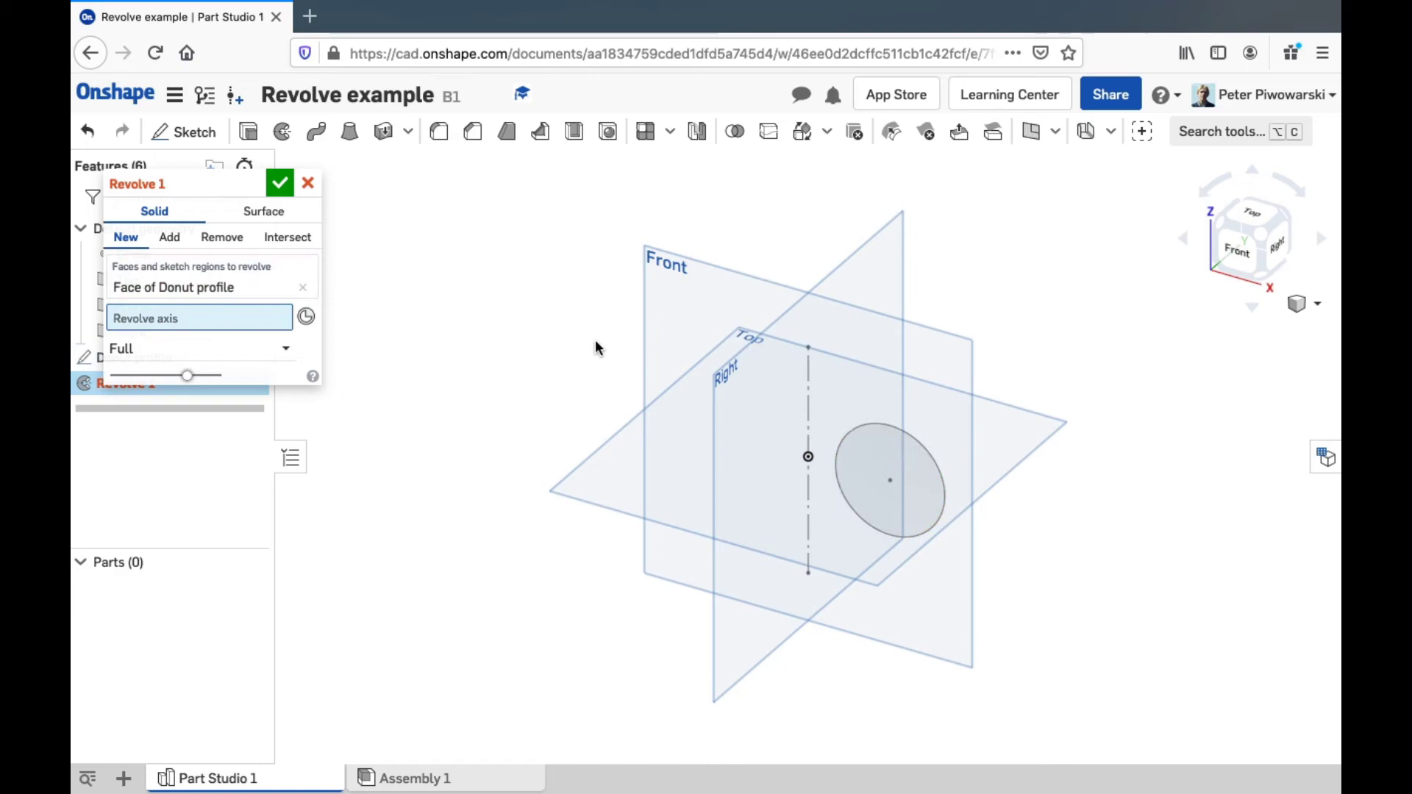
left_click(808, 372)
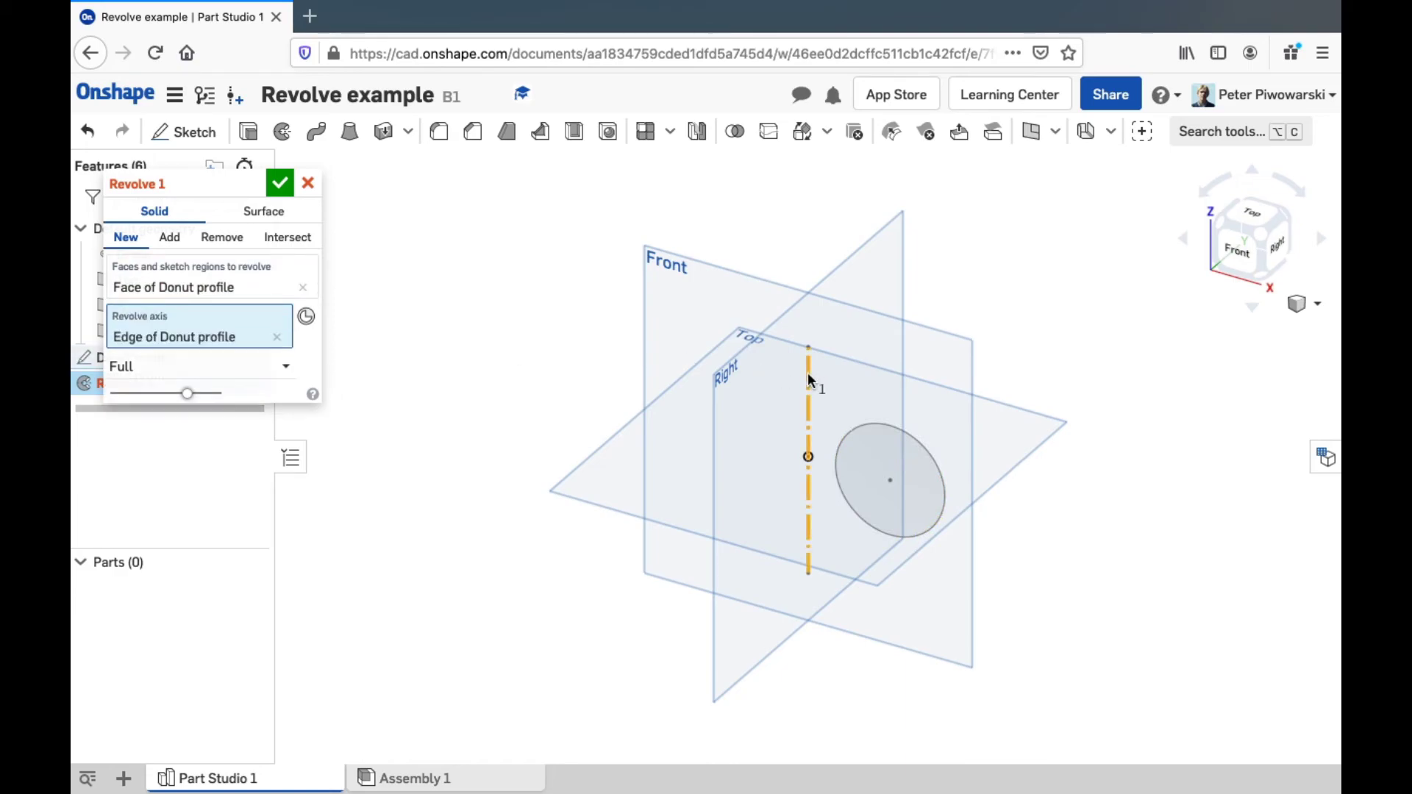
right_click_drag(874, 345, 953, 347)
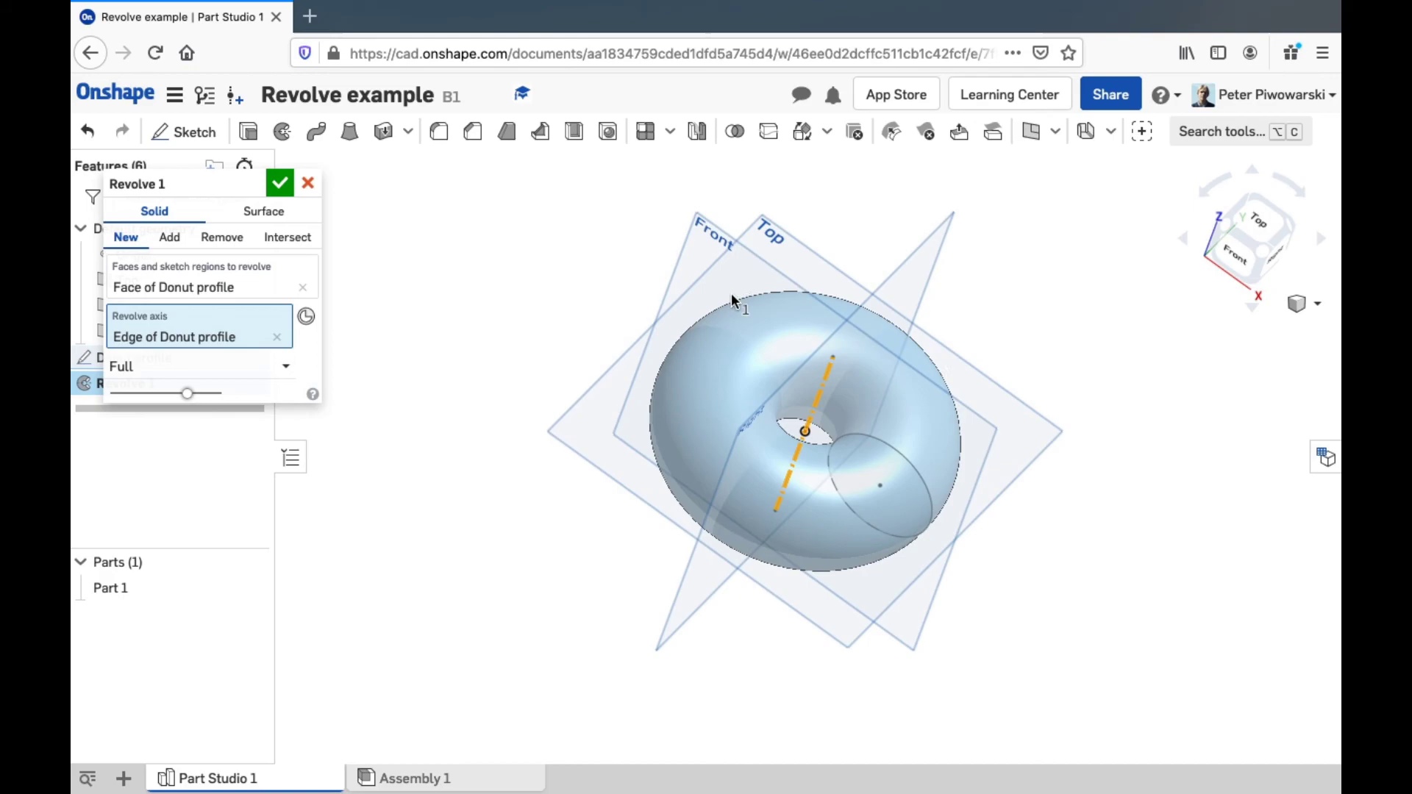
- Switch Revolve 1 to One direction and change its angle from 30 to 240 degrees
left_click(287, 374)
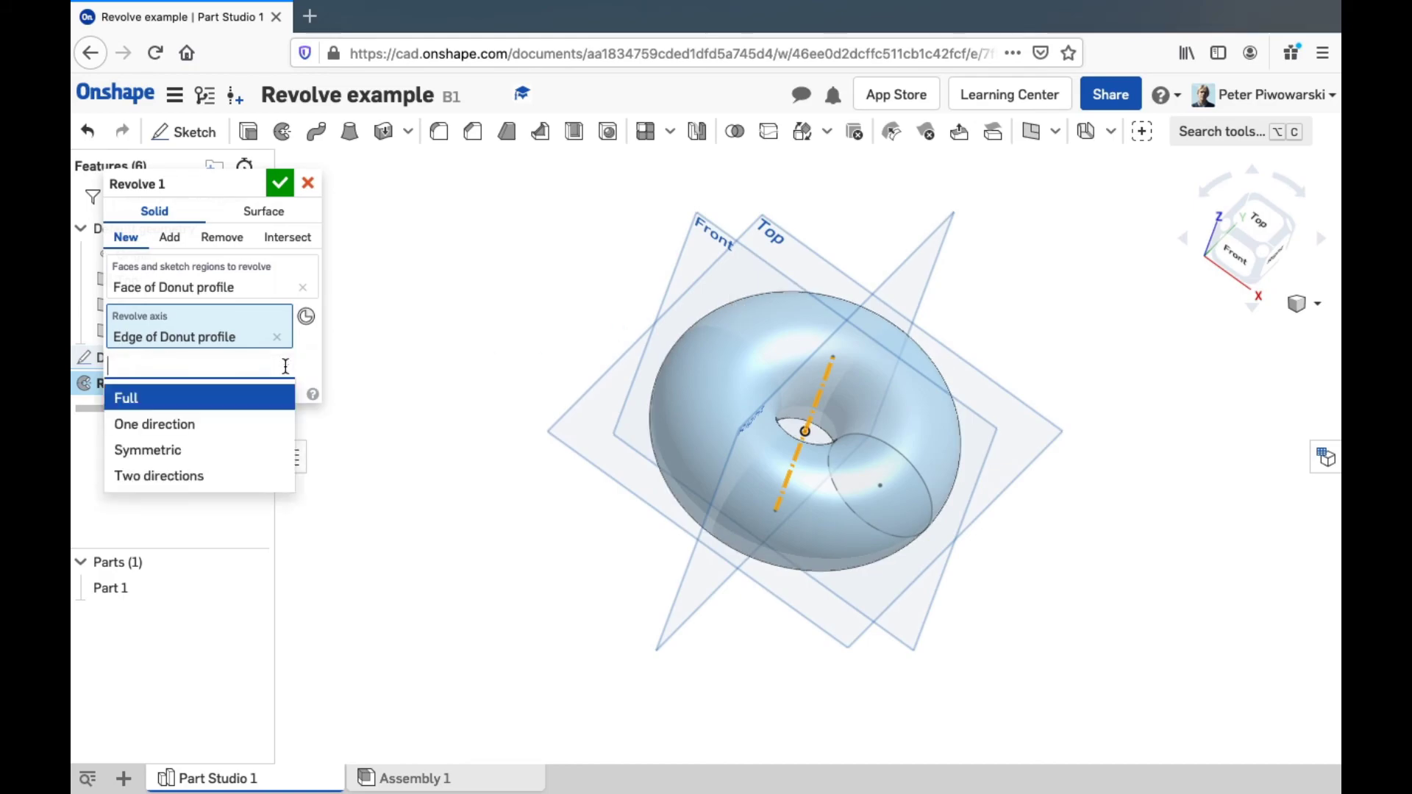
left_click(196, 425)
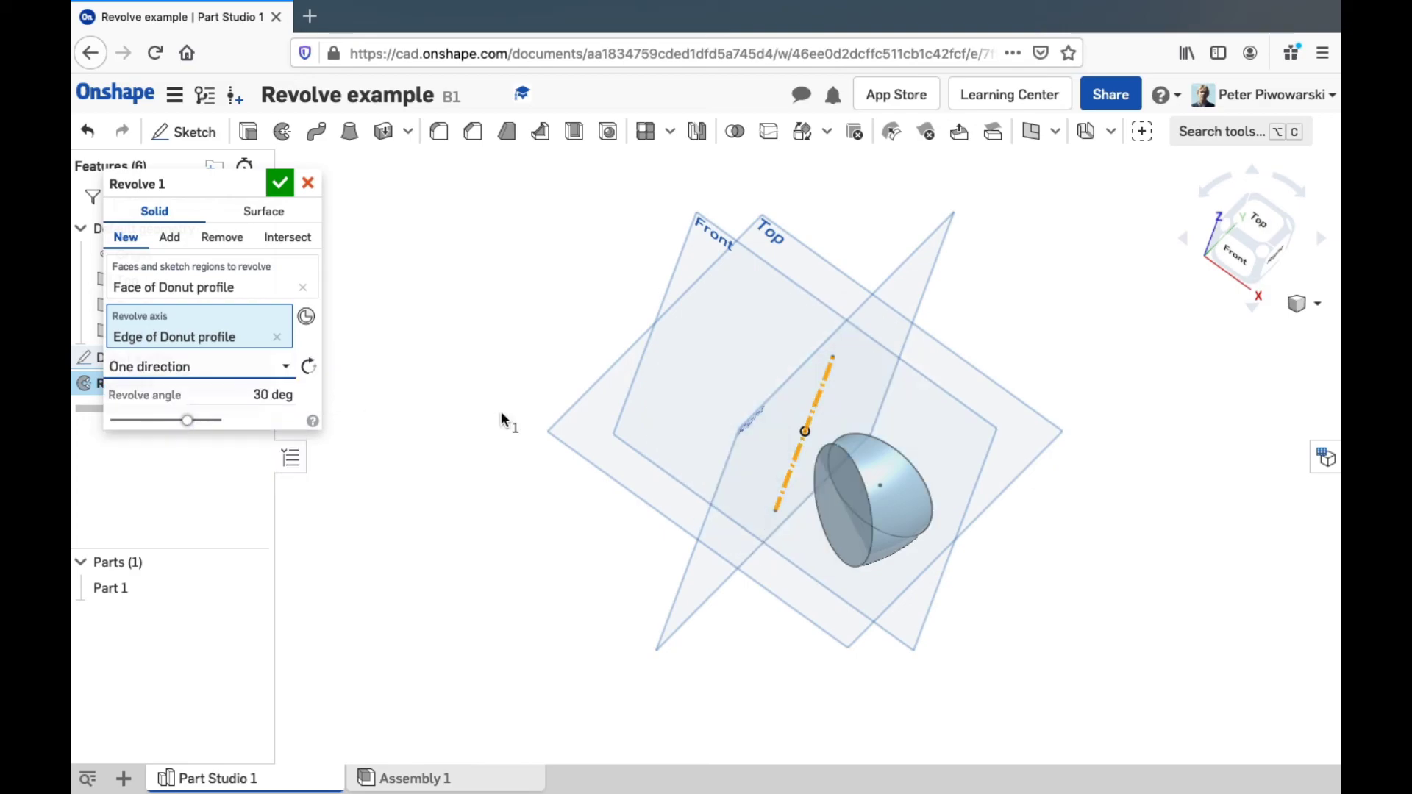
mouse_move(926, 425)
right_mouse_down()
mouse_move(926, 442)
mouse_move(943, 434)
right_mouse_up()
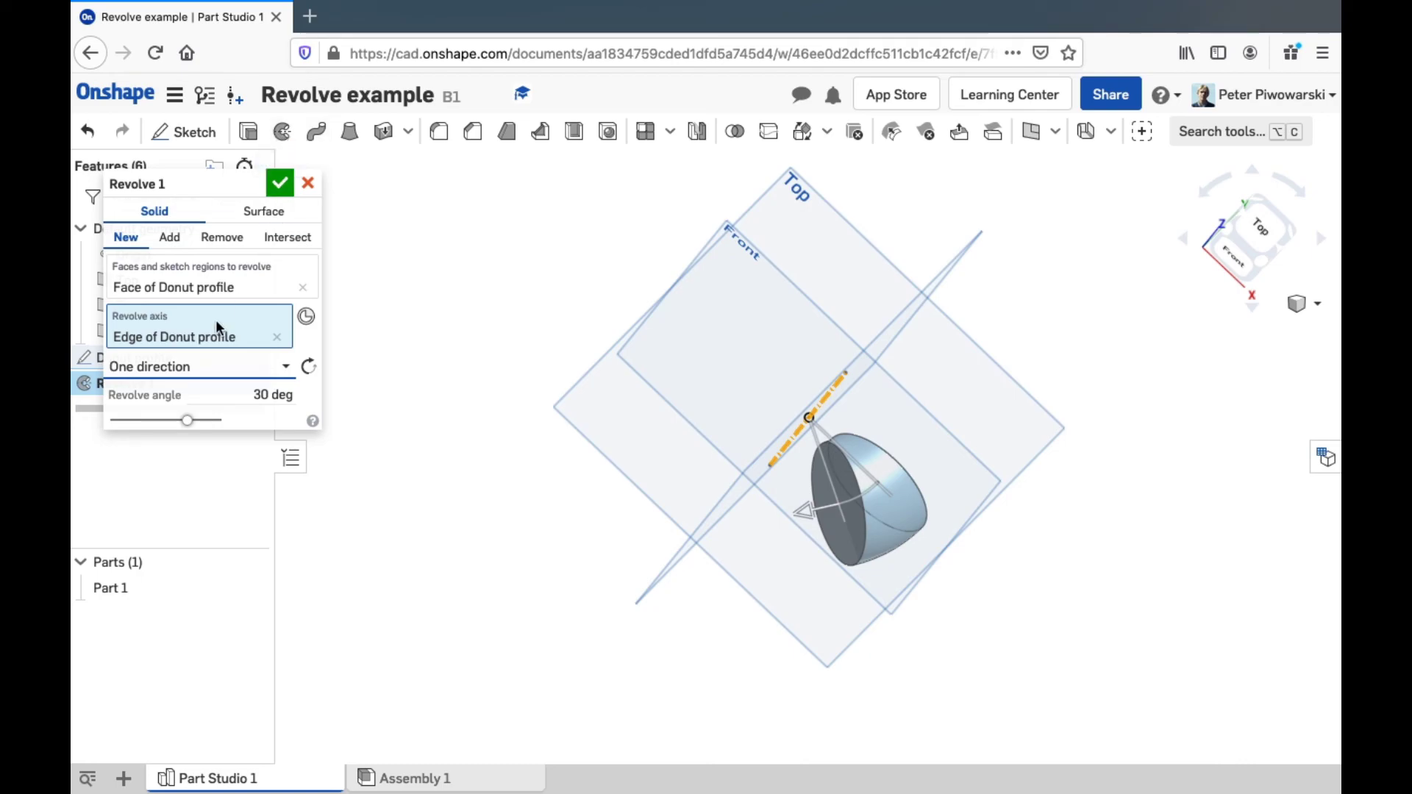
left_click(294, 398)
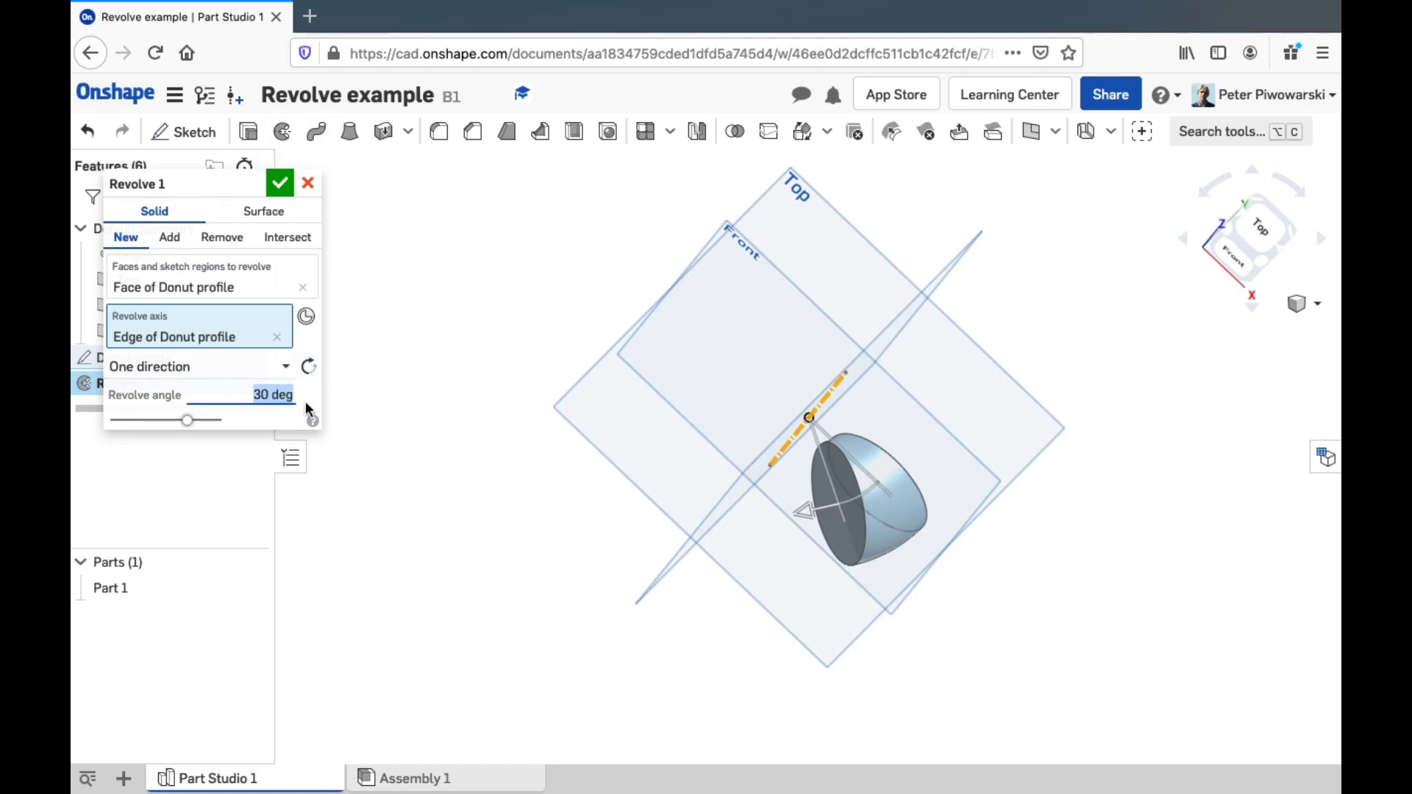
key("BackSpace")
type("240")
key("Return")
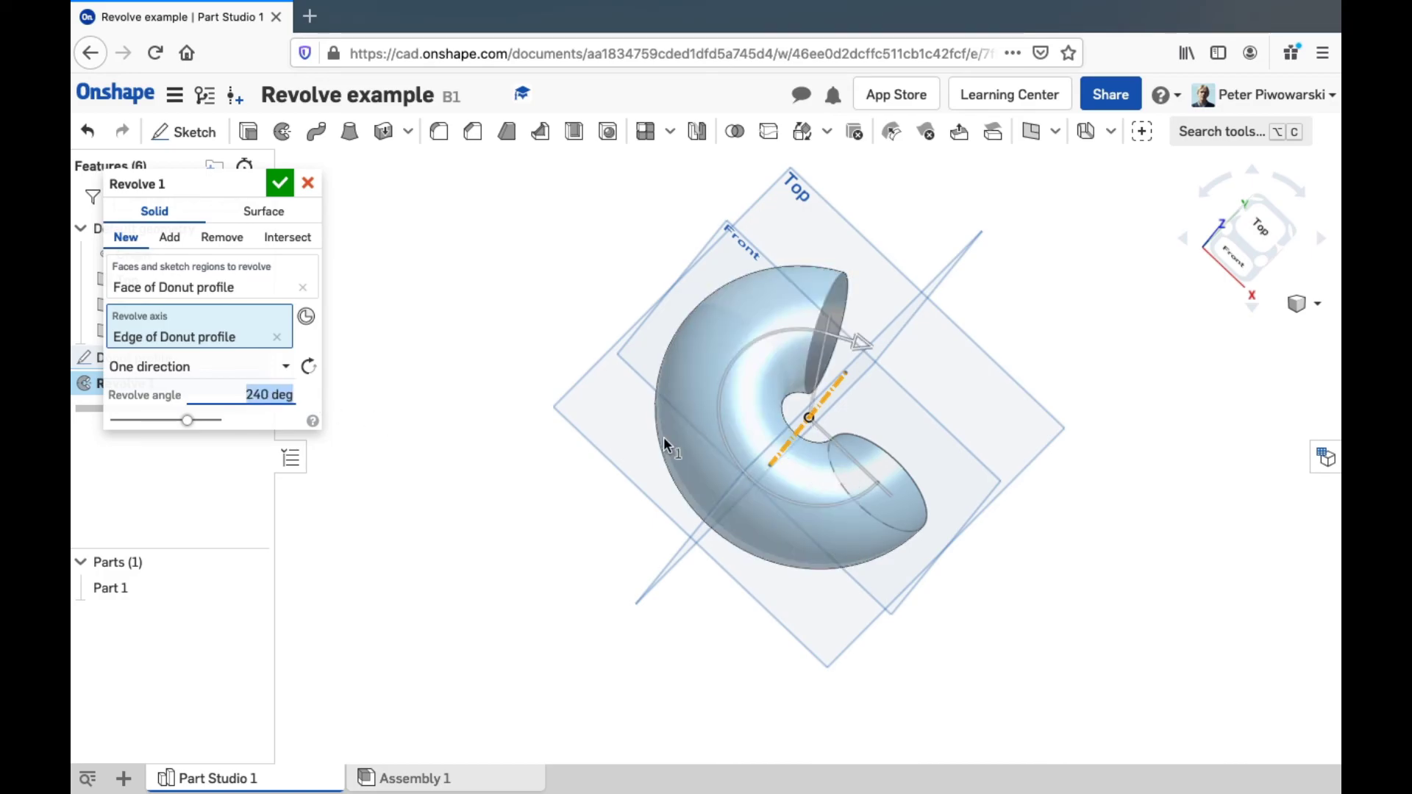
mouse_move(663, 437)
right_mouse_down()
mouse_move(581, 448)
mouse_move(612, 447)
mouse_move(593, 390)
right_mouse_up()
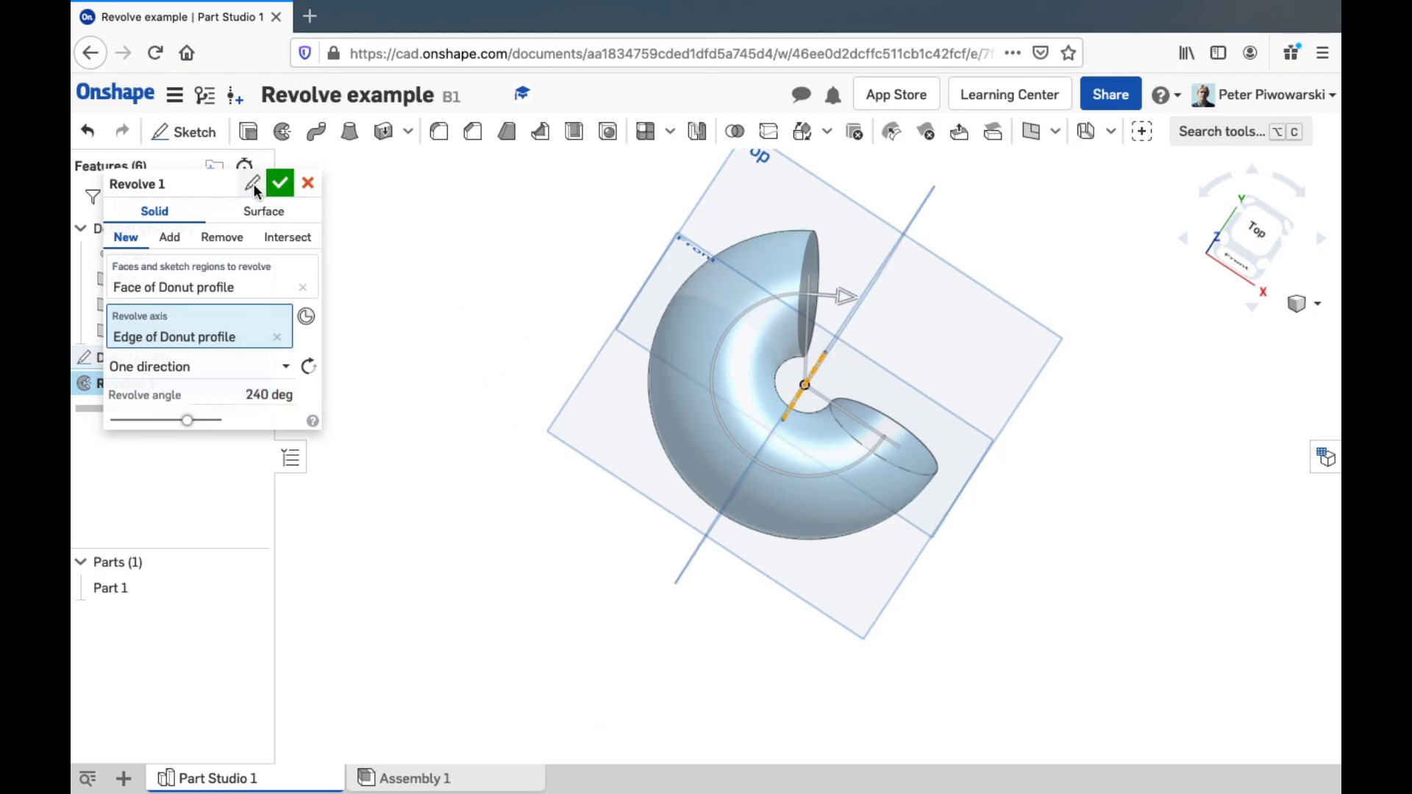
- Rename the revolve 'Revolve icon', accept it, and view the partial ring from the Top
left_click(253, 183)
type("Revolve icon")
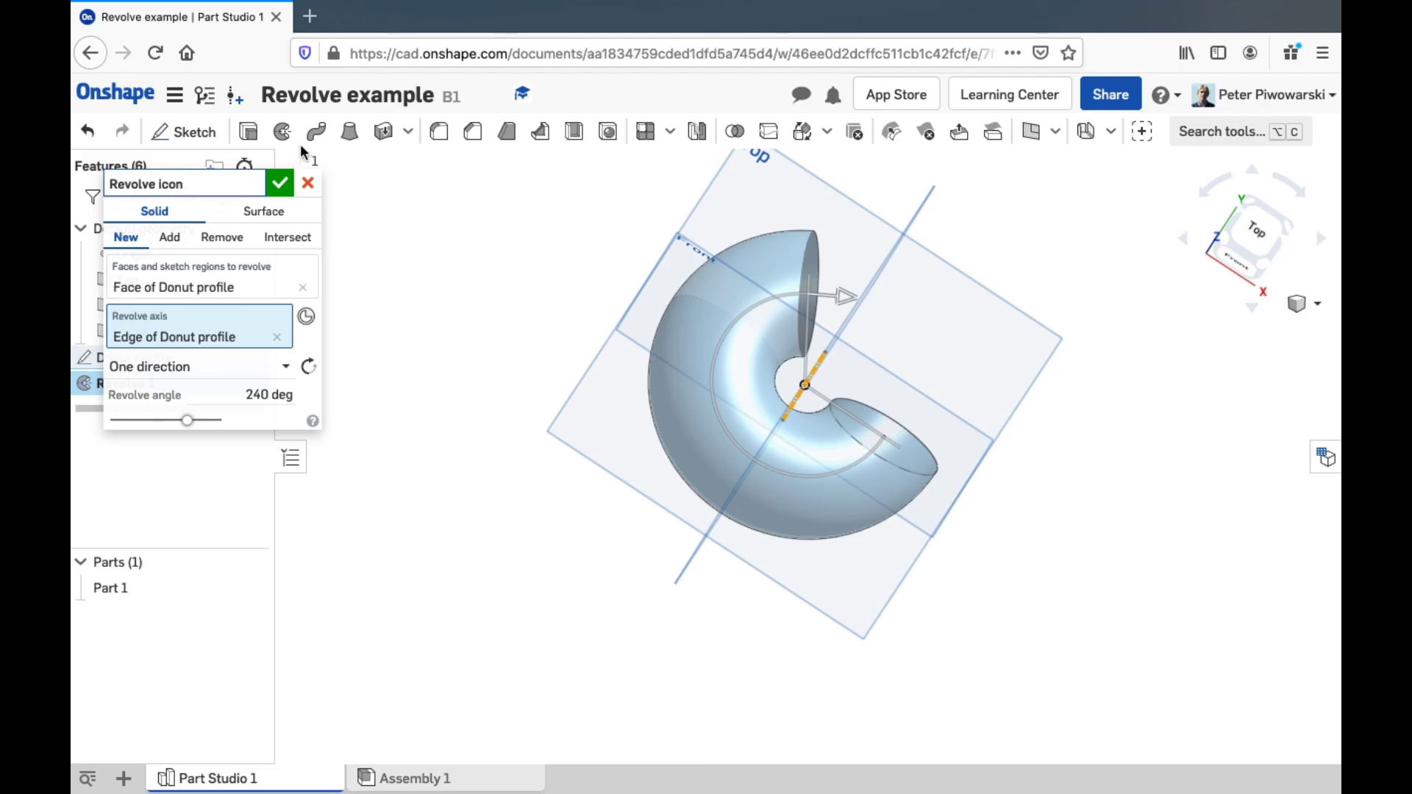
left_click(280, 183)
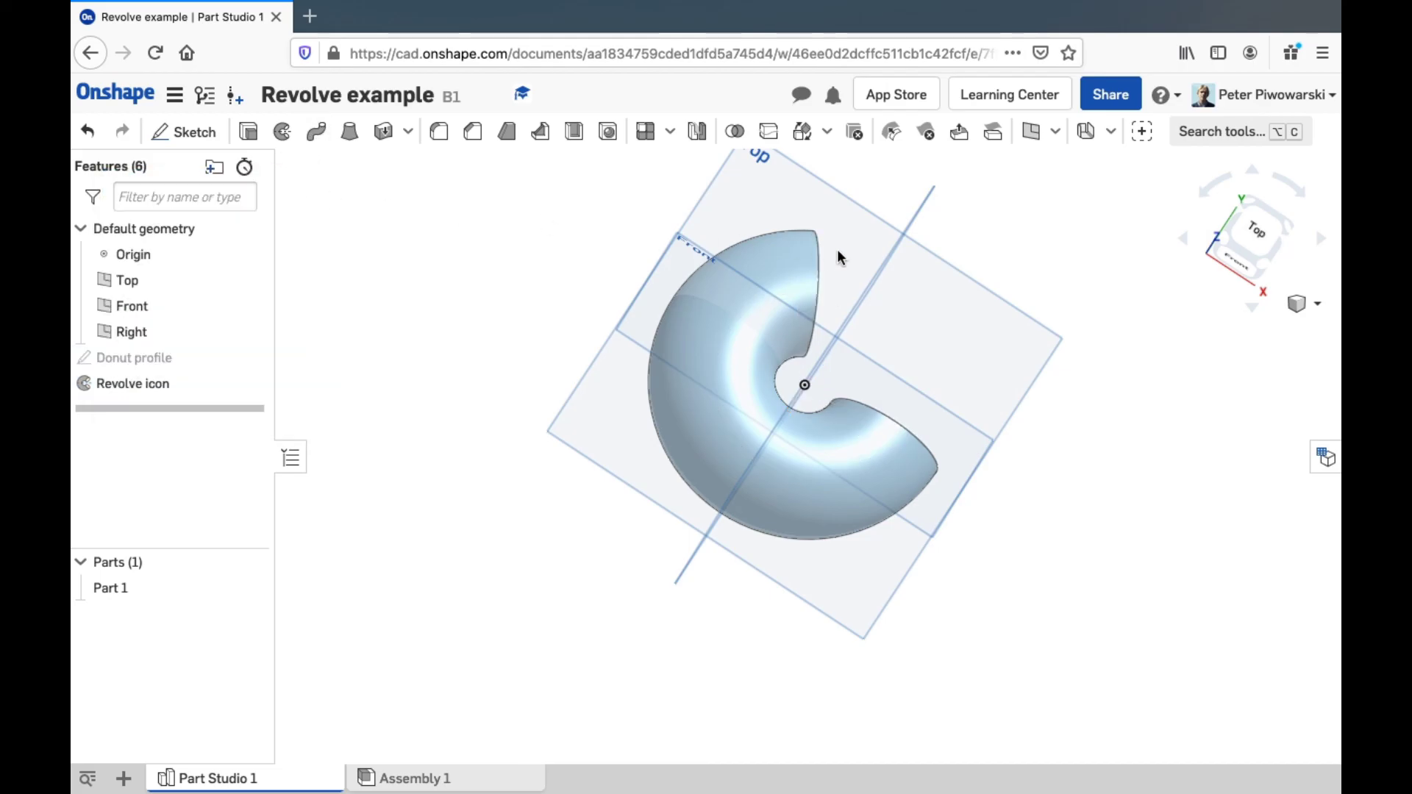
left_click(1256, 230)
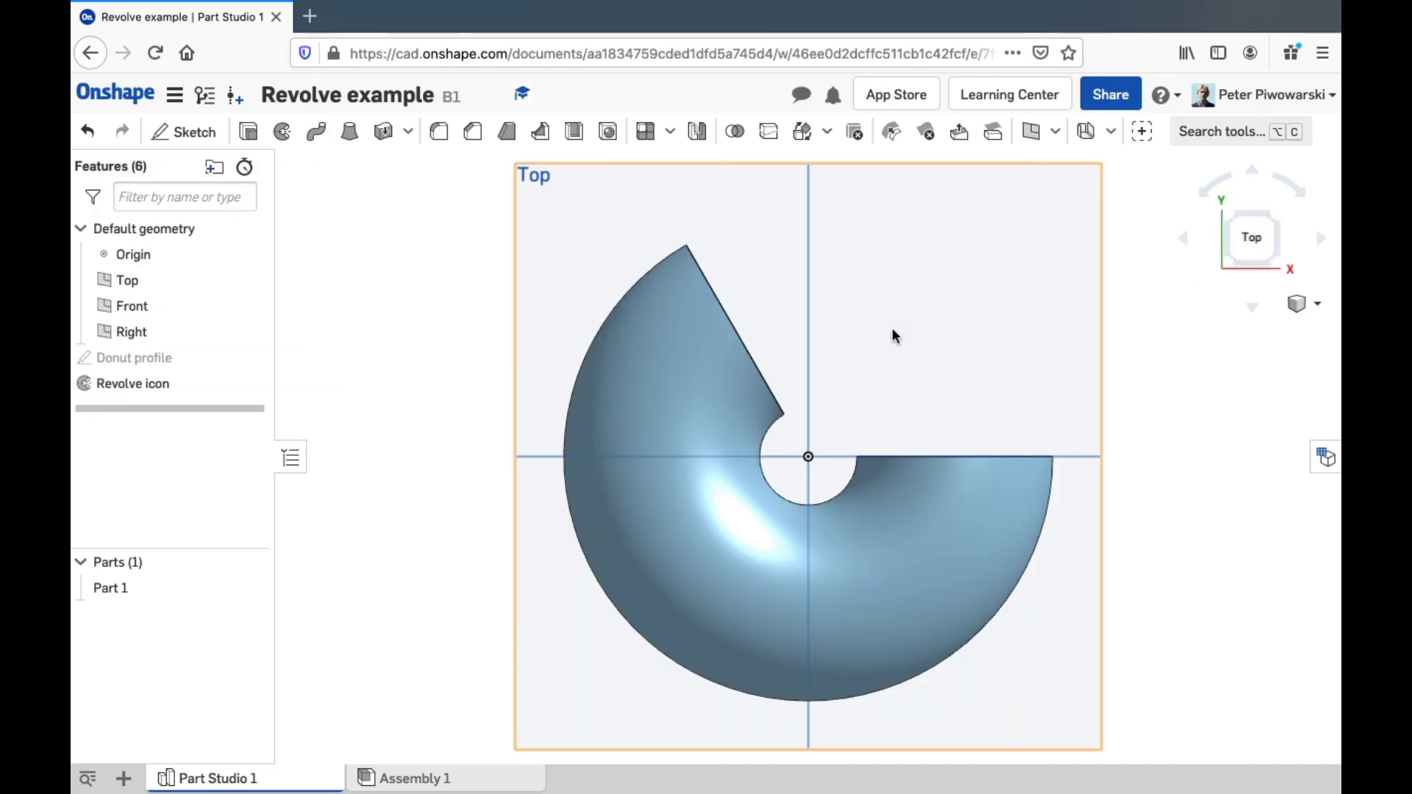